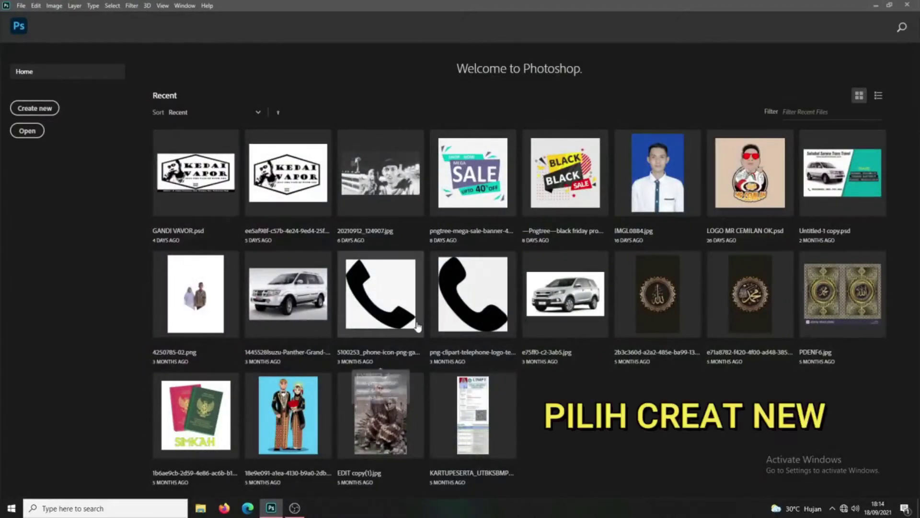
# Create a custom 4 × 6 inch document at 300 ppi in RGB colour
pyautogui.click(36, 109)
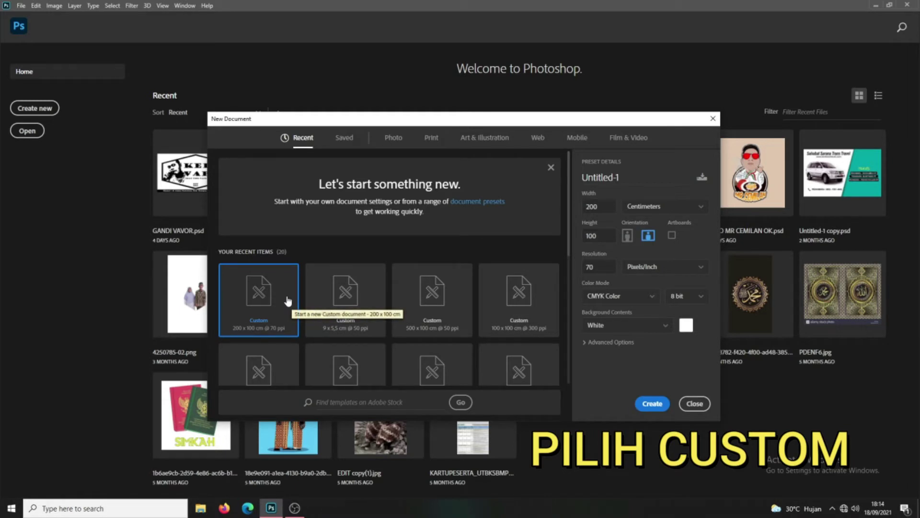
pyautogui.scroll(-1, 288, 301)
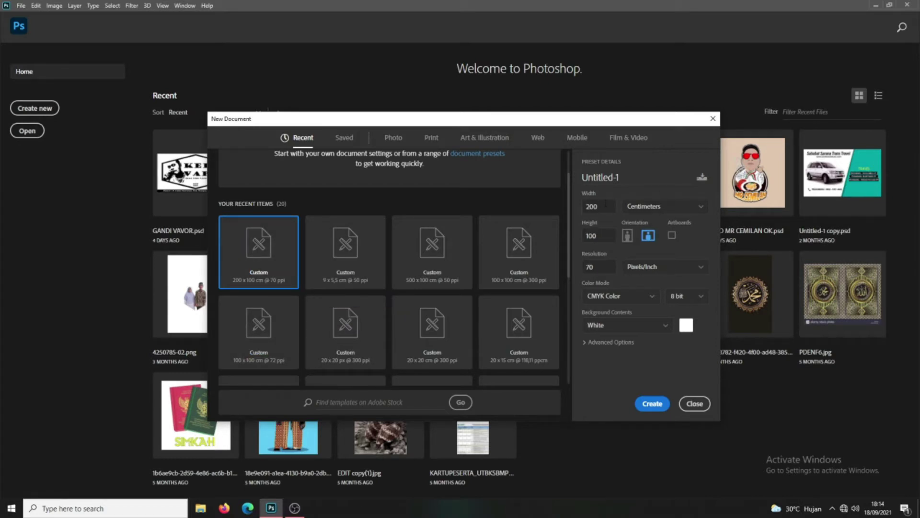
pyautogui.click(633, 206)
pyautogui.click(636, 236)
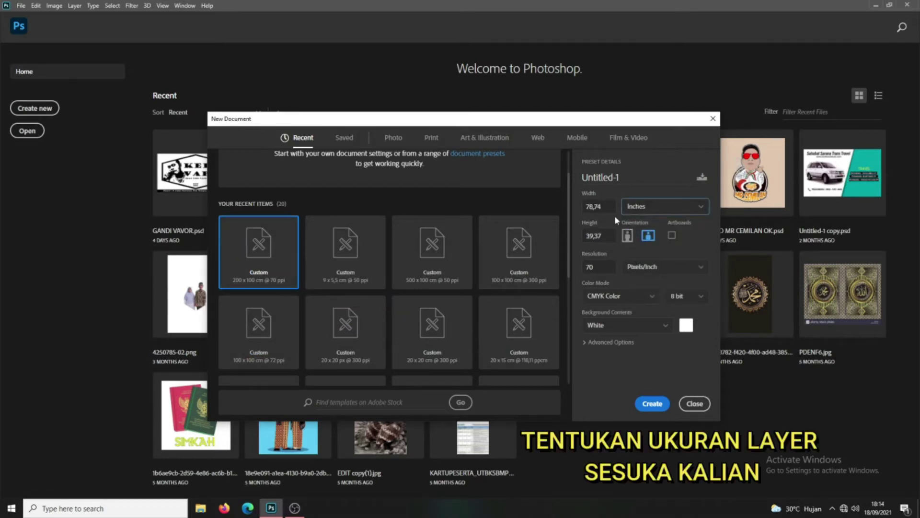
pyautogui.doubleClick(600, 206)
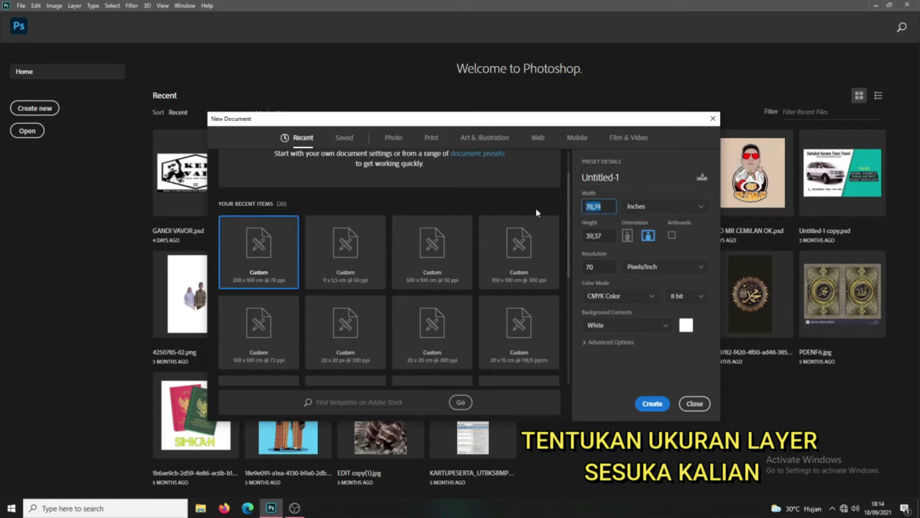
pyautogui.write('4')
pyautogui.press('Tab')
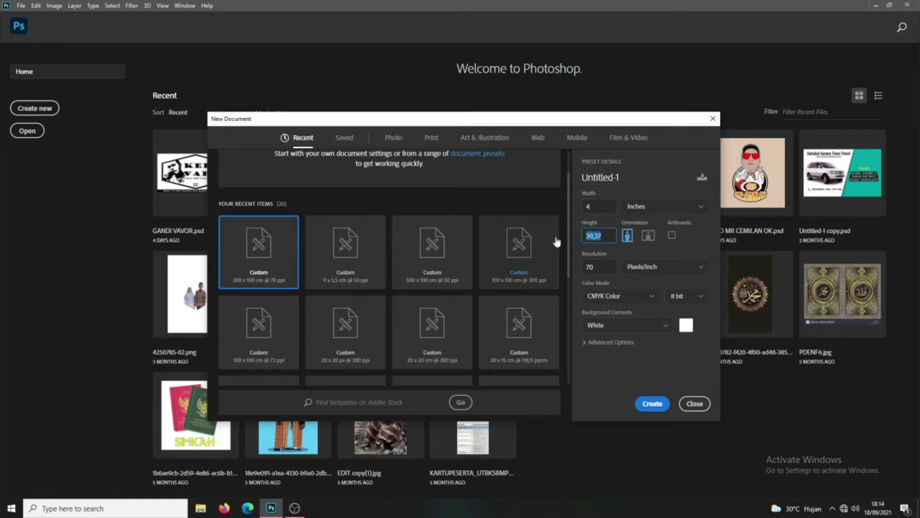
pyautogui.write('6')
pyautogui.press('Tab')
pyautogui.write('300')
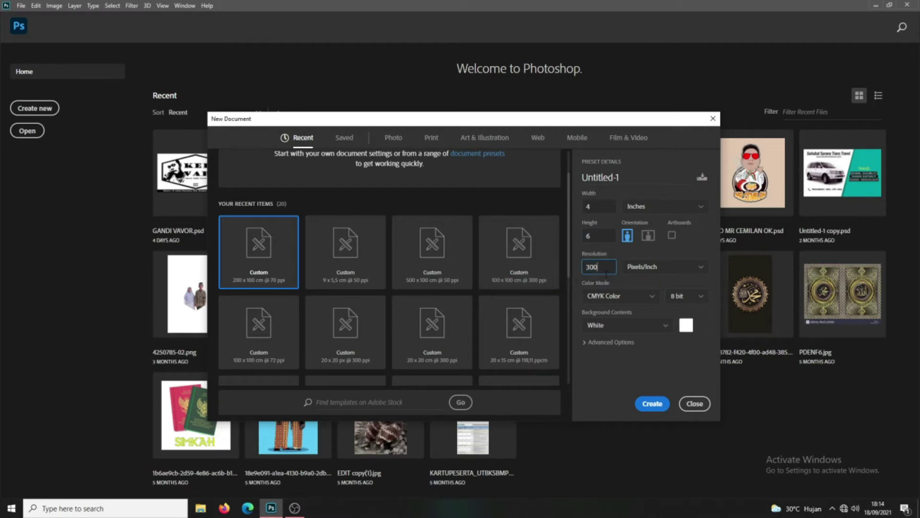
pyautogui.click(651, 298)
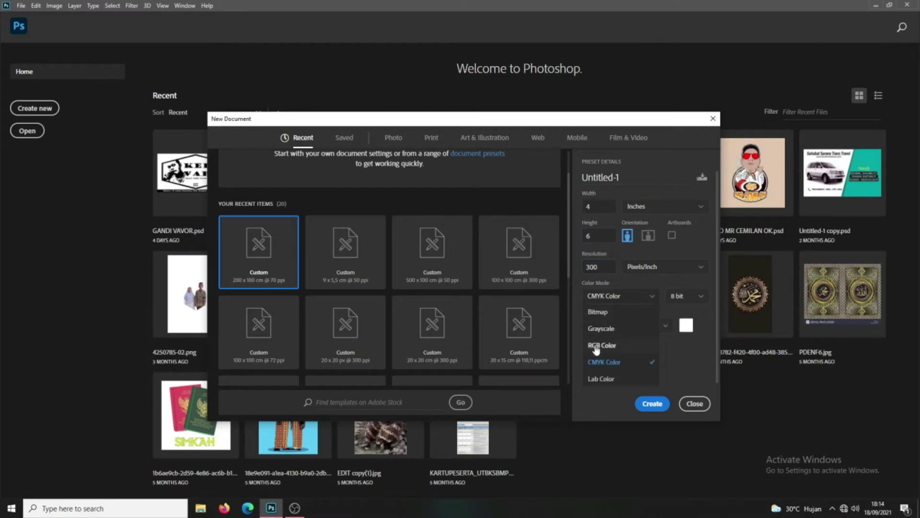
pyautogui.click(603, 345)
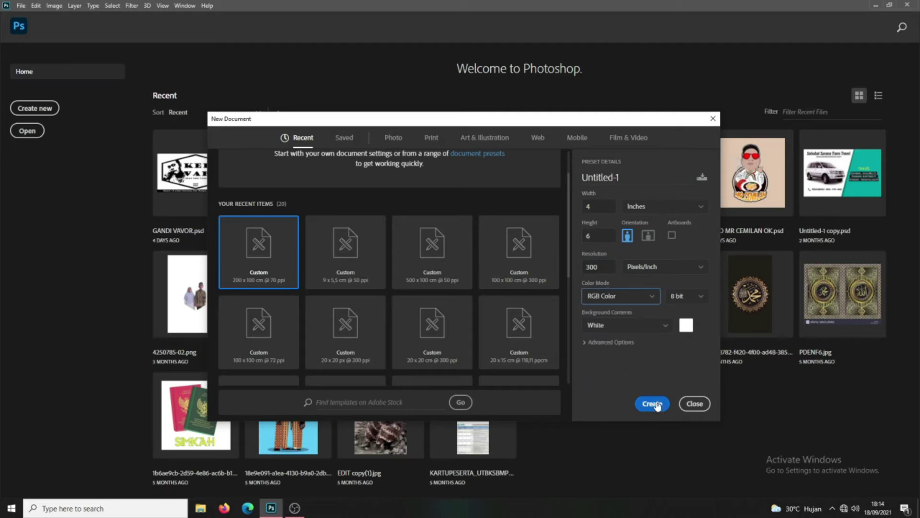
pyautogui.click(660, 404)
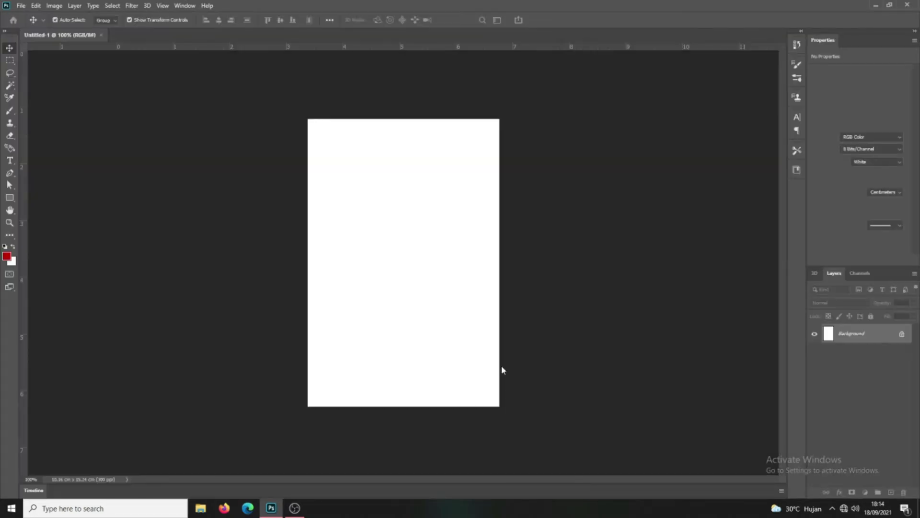
# Drag the PO photo from the DATA 2021 (E:) drive onto the Photoshop canvas
pyautogui.click(21, 6)
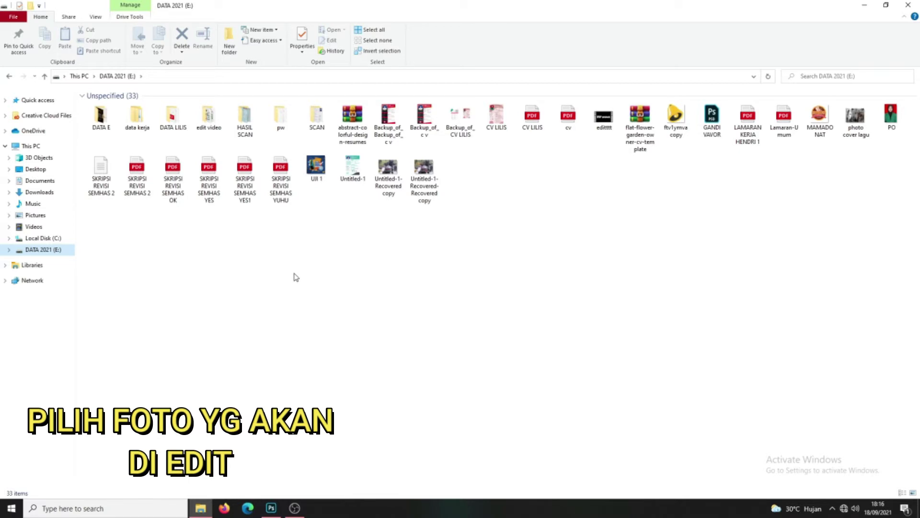
pyautogui.click(885, 125)
pyautogui.moveTo(885, 123)
pyautogui.mouseDown()
pyautogui.moveTo(367, 313)
pyautogui.moveTo(388, 279)
pyautogui.mouseUp()
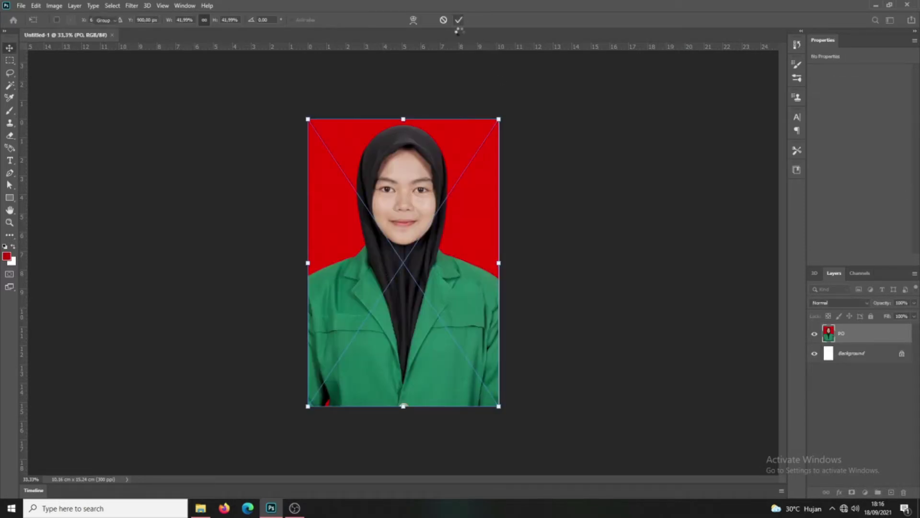
# Commit the placed PO photo so it fills the canvas as its own layer
pyautogui.click(460, 21)
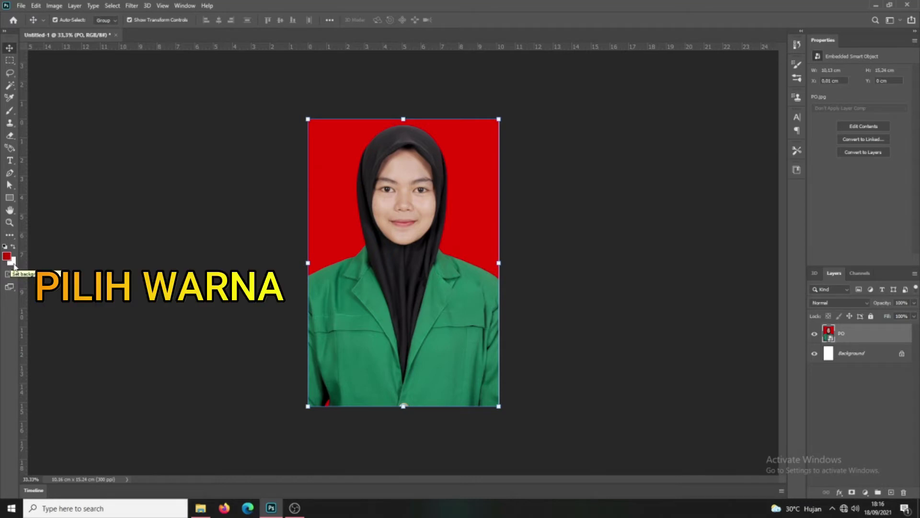
# Set the background colour to blue and select the Pen tool
pyautogui.click(12, 262)
pyautogui.click(262, 374)
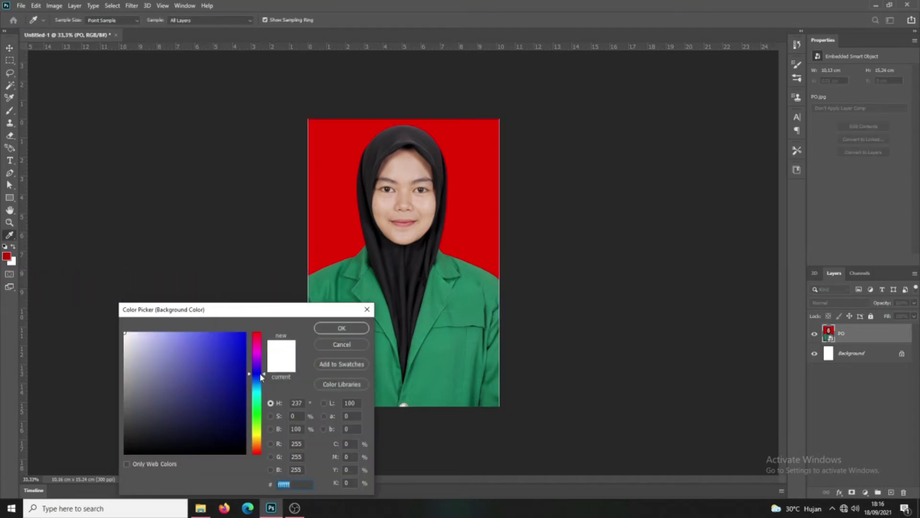
pyautogui.click(223, 354)
pyautogui.click(342, 328)
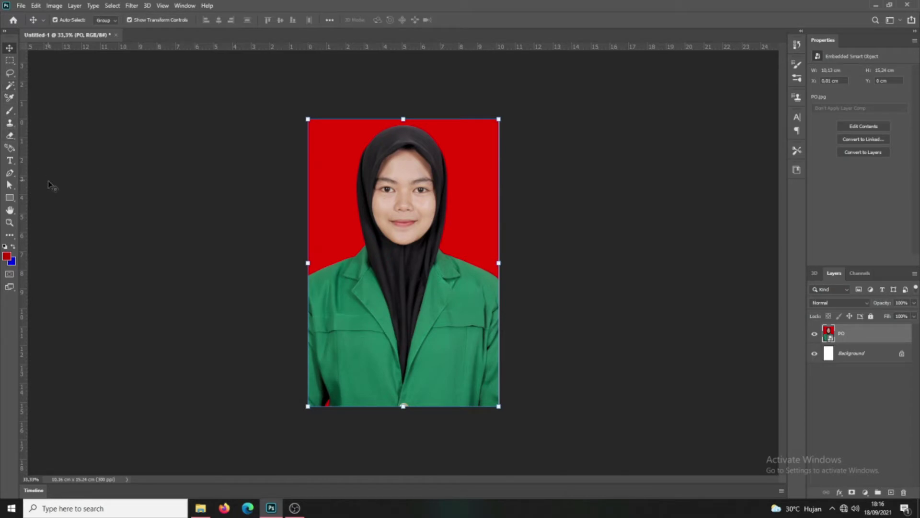
pyautogui.click(9, 173)
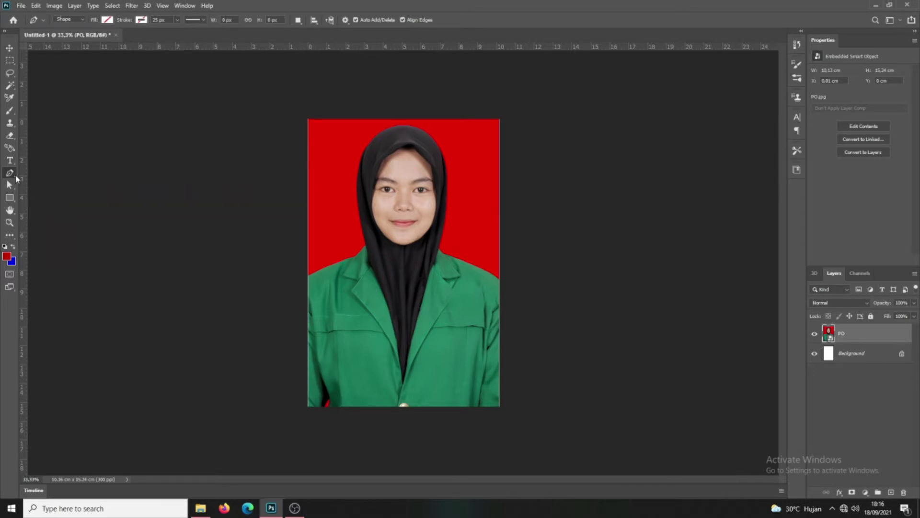
# Start the pen outline at the photo's left edge and trace along the left shoulder
pyautogui.click(308, 277)
pyautogui.click(355, 258)
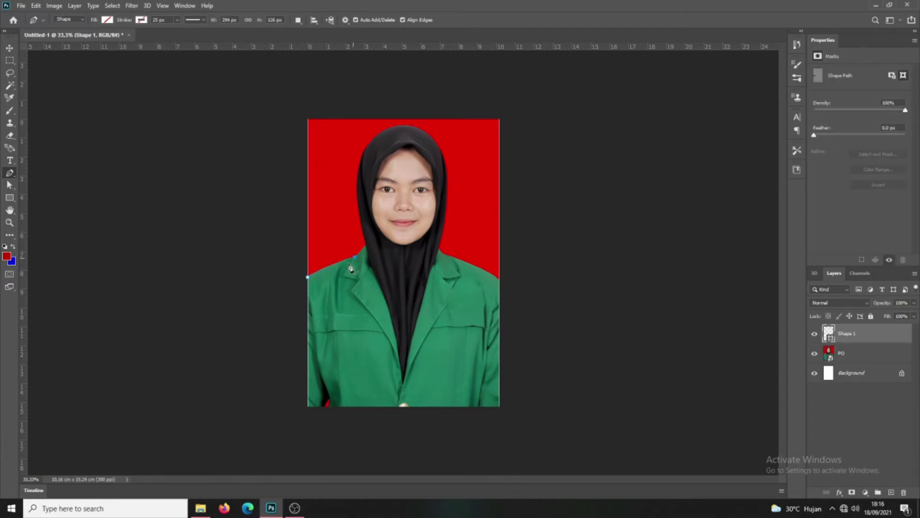
pyautogui.scroll(4, 342, 273)
pyautogui.scroll(3, 292, 273)
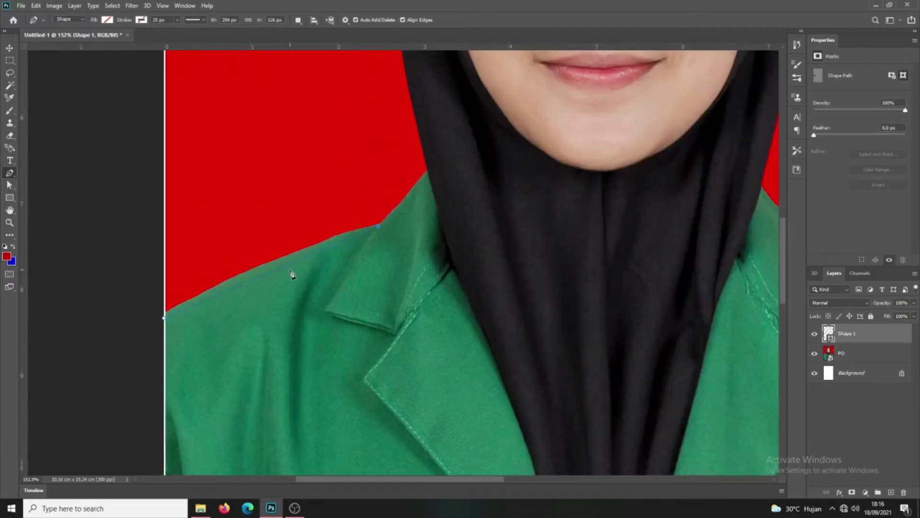
pyautogui.moveTo(279, 263); pyautogui.dragTo(271, 265)
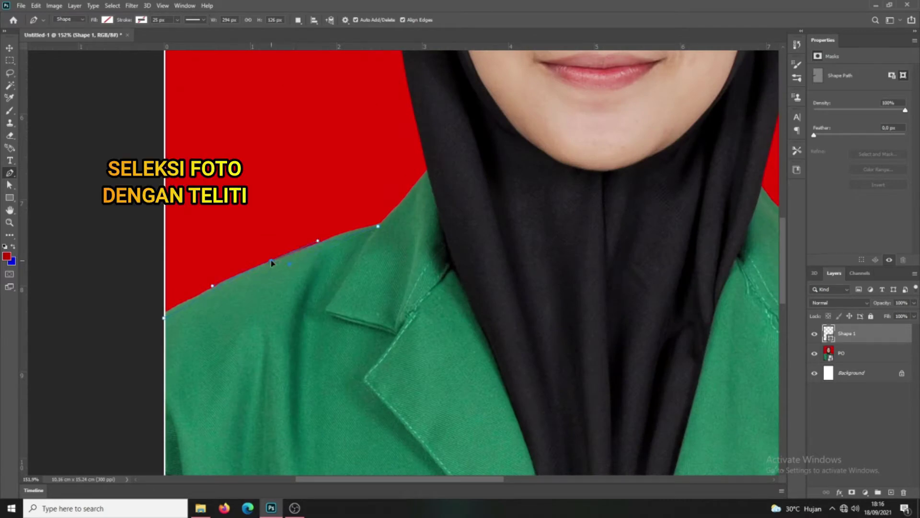
pyautogui.scroll(1, 369, 240)
pyautogui.scroll(2, 369, 240)
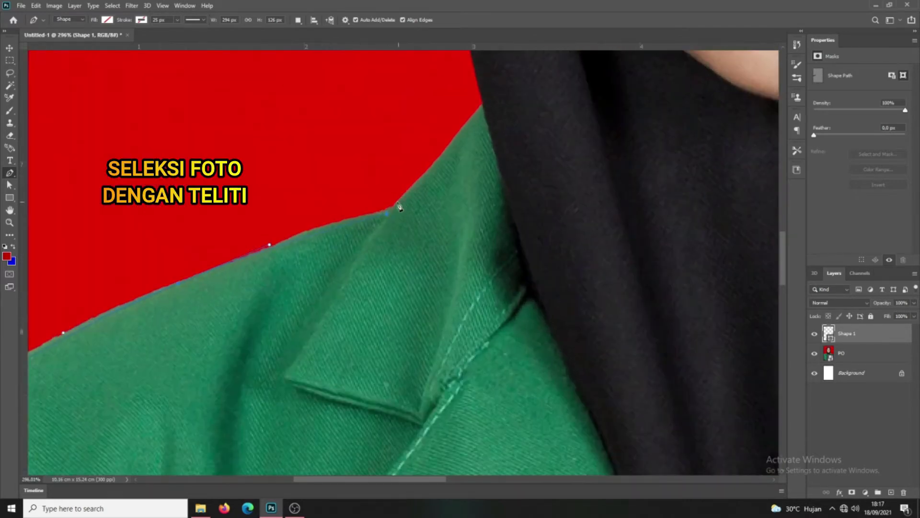
pyautogui.click(483, 104)
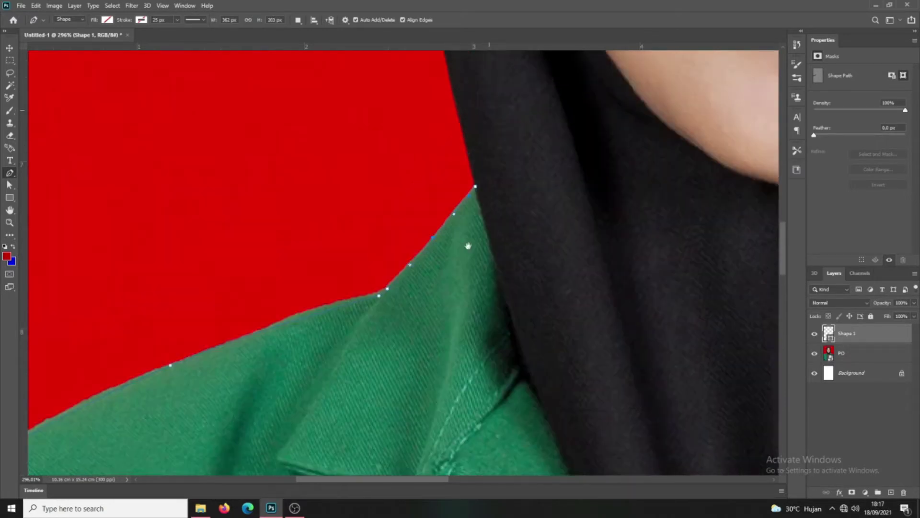
# Continue the outline up the hijab's left edge beside the face and eye
pyautogui.moveTo(484, 108)
pyautogui.mouseDown()
pyautogui.moveTo(418, 134)
pyautogui.moveTo(380, 188)
pyautogui.moveTo(384, 157)
pyautogui.mouseUp()
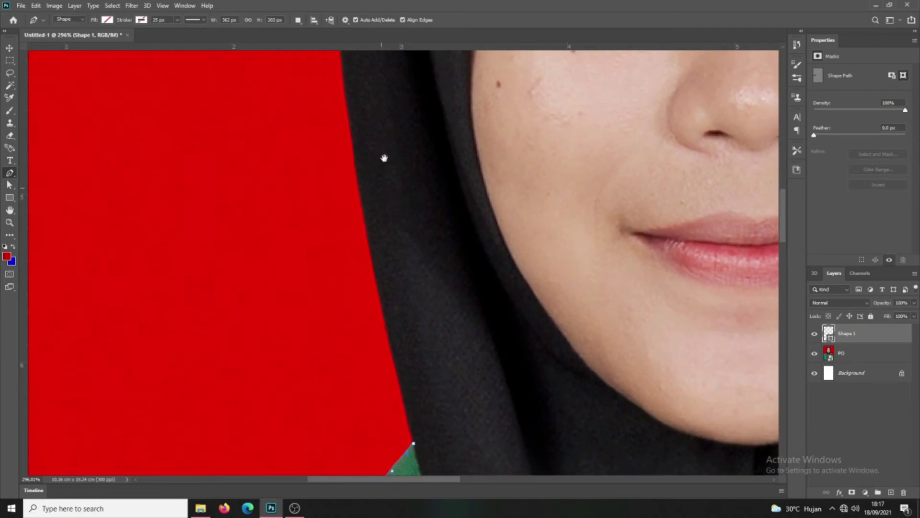
pyautogui.click(346, 83)
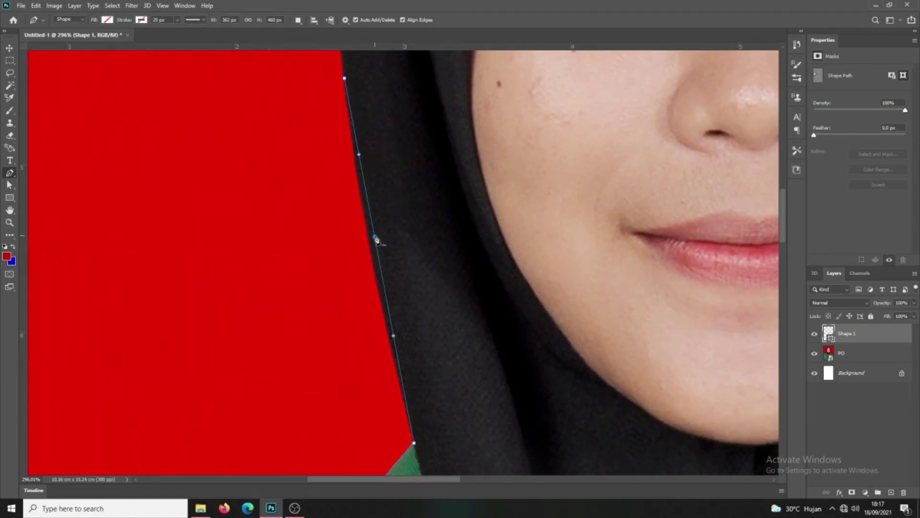
pyautogui.click(370, 248)
pyautogui.click(409, 423)
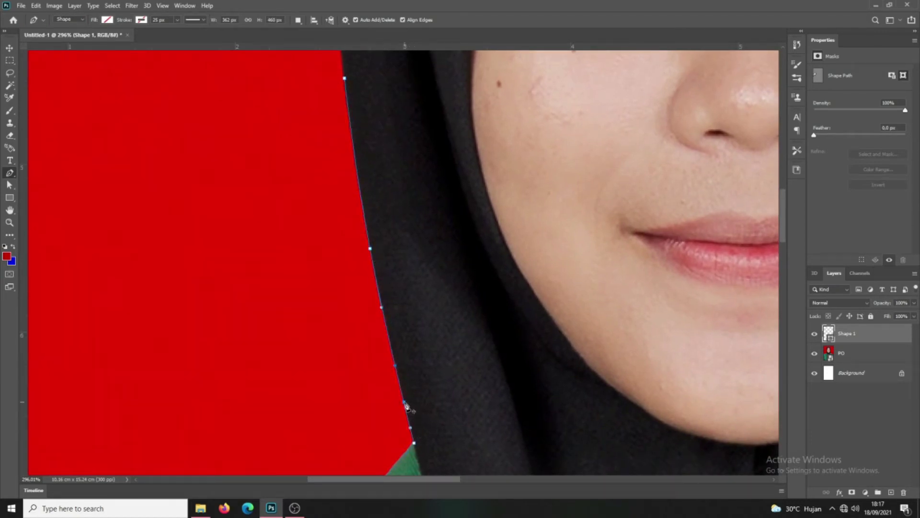
pyautogui.click(394, 361)
pyautogui.moveTo(404, 400); pyautogui.dragTo(405, 394)
pyautogui.moveTo(397, 193); pyautogui.dragTo(398, 415)
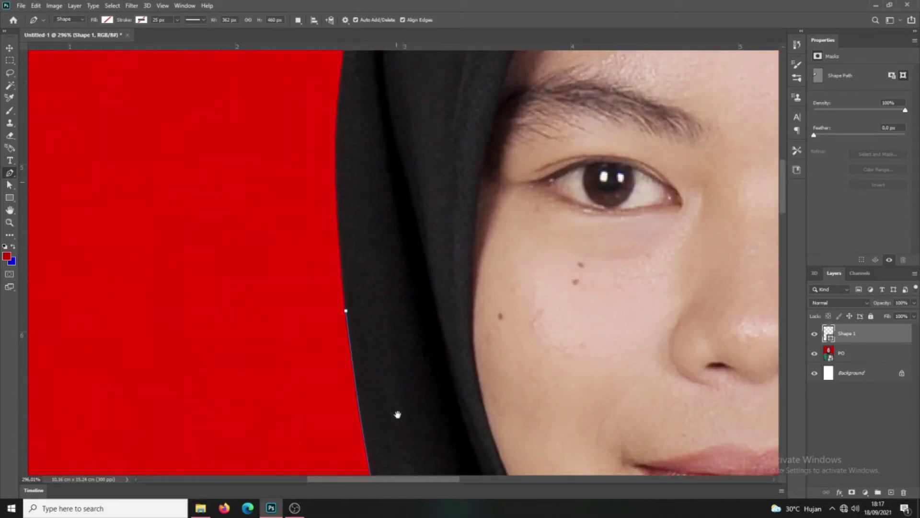
pyautogui.click(345, 63)
pyautogui.moveTo(343, 174); pyautogui.dragTo(338, 166)
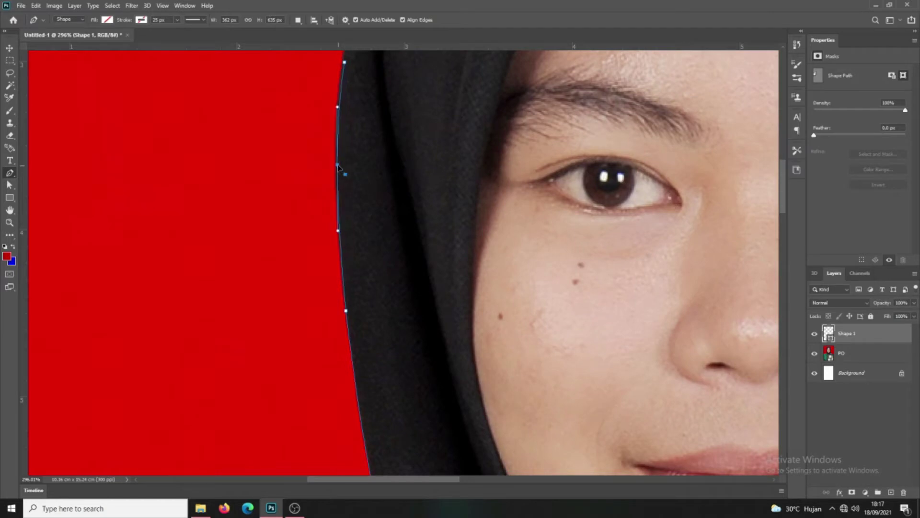
# Extend the outline up the hijab beside the forehead toward the head top
pyautogui.moveTo(379, 124); pyautogui.dragTo(362, 340)
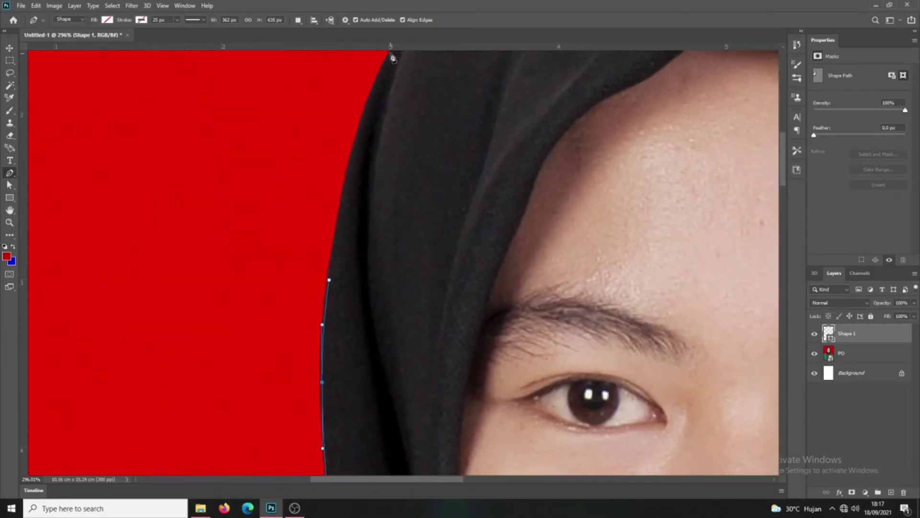
pyautogui.scroll(-2, 413, 124)
pyautogui.scroll(3, 407, 172)
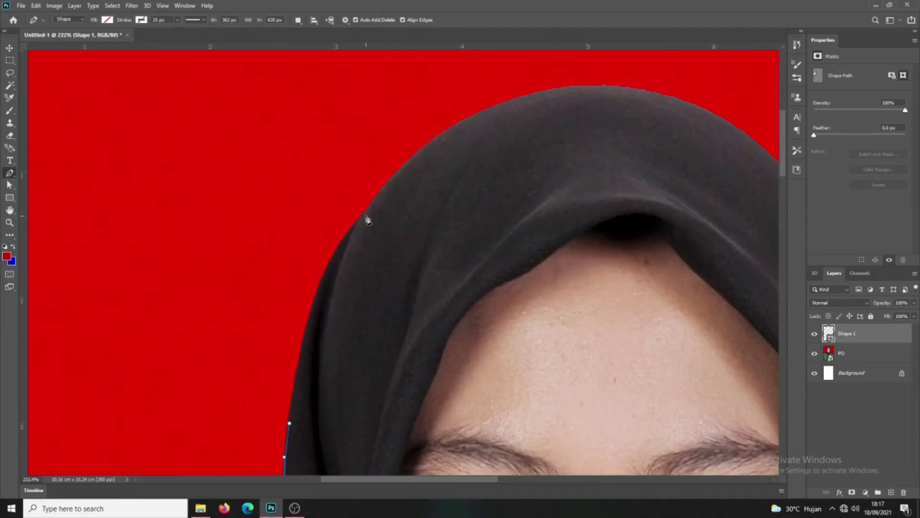
pyautogui.click(365, 213)
pyautogui.click(343, 278)
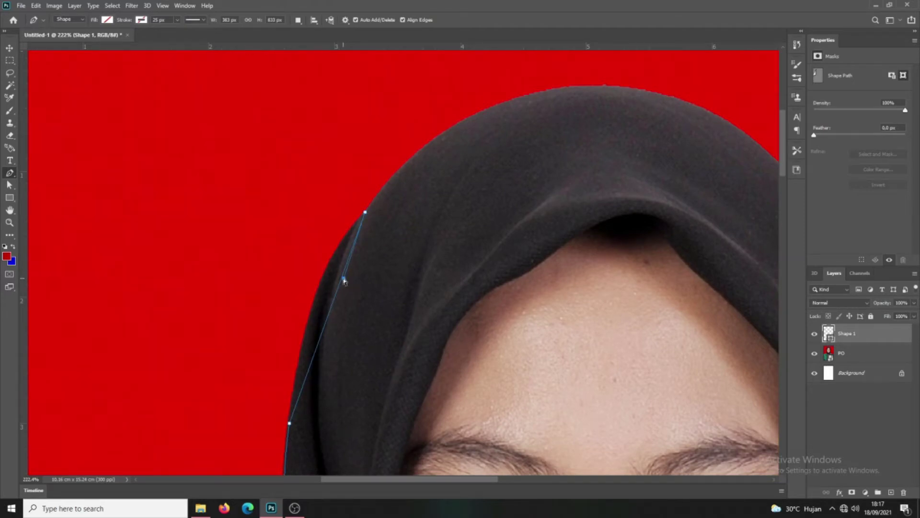
pyautogui.click(343, 279)
pyautogui.moveTo(342, 279); pyautogui.dragTo(323, 284)
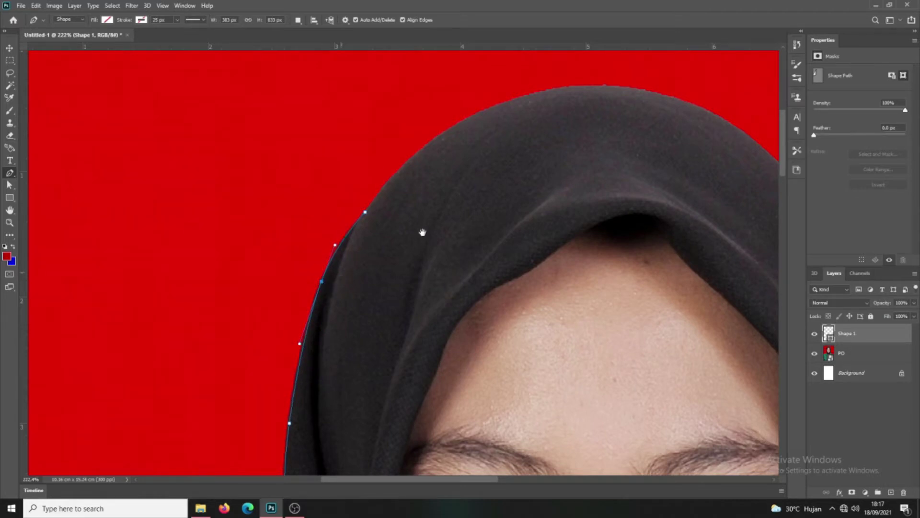
pyautogui.moveTo(422, 232); pyautogui.dragTo(345, 301)
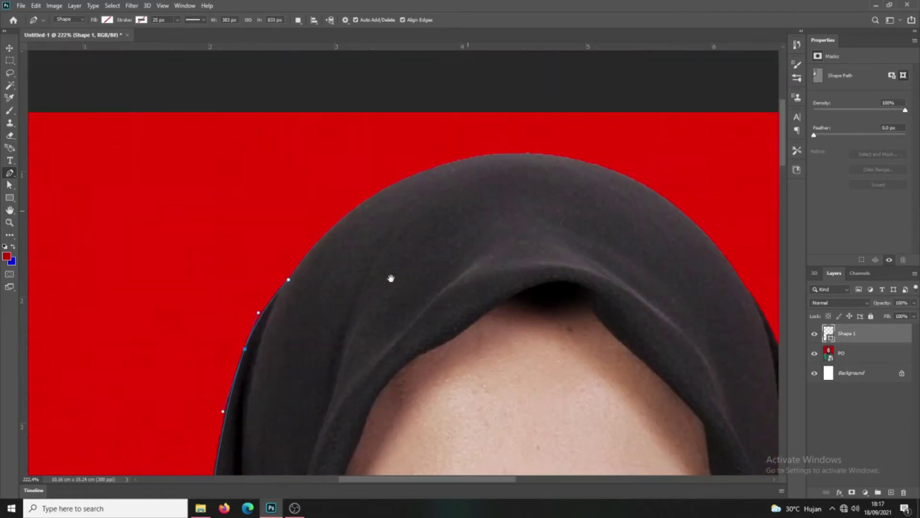
# Curve the outline over the top of the hijab
pyautogui.click(744, 288)
pyautogui.moveTo(549, 283)
pyautogui.mouseDown()
pyautogui.moveTo(545, 207)
pyautogui.moveTo(528, 159)
pyautogui.mouseUp()
pyautogui.moveTo(403, 191); pyautogui.dragTo(392, 187)
pyautogui.moveTo(630, 215)
pyautogui.mouseDown()
pyautogui.moveTo(529, 195)
pyautogui.moveTo(564, 185)
pyautogui.mouseUp()
pyautogui.scroll(-3, 621, 189)
pyautogui.hscroll(2, 621, 189)
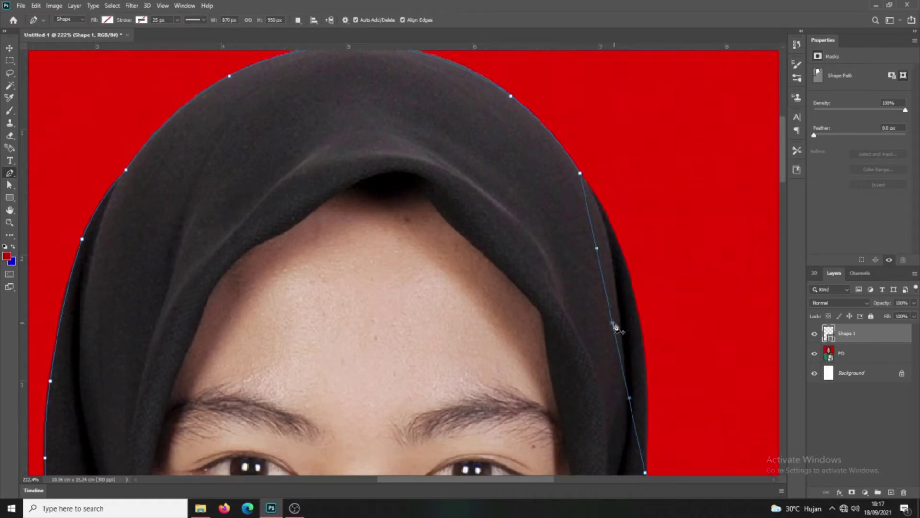
# Trace curved points down the hijab's right edge
pyautogui.click(622, 304)
pyautogui.moveTo(623, 304); pyautogui.dragTo(635, 297)
pyautogui.scroll(-2, 599, 199)
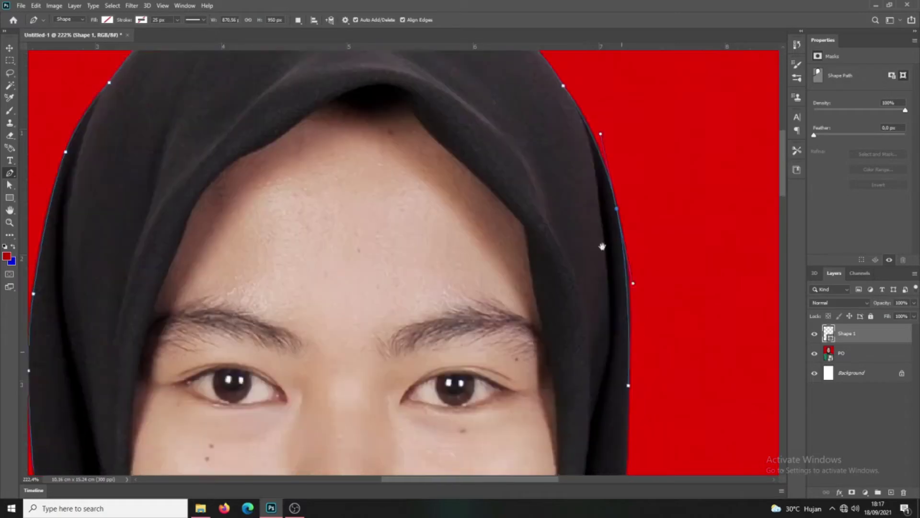
pyautogui.scroll(-2, 599, 206)
pyautogui.scroll(-1, 617, 458)
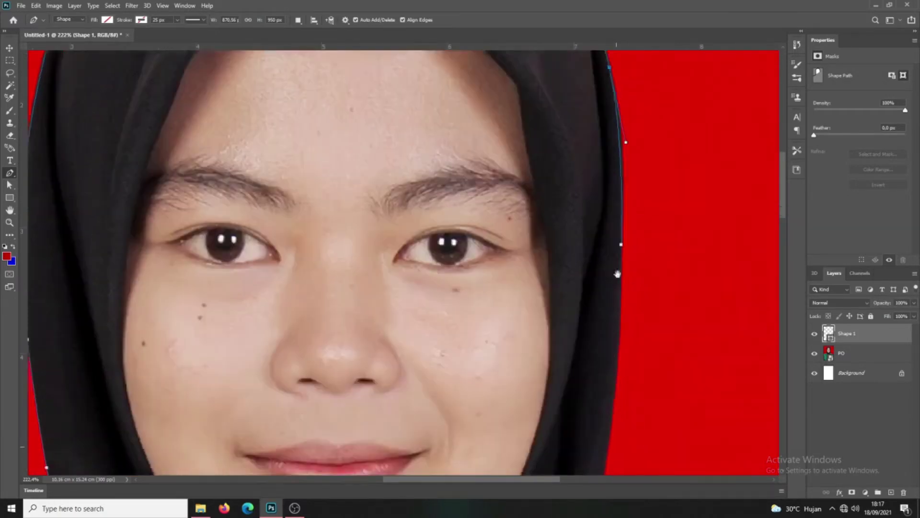
pyautogui.scroll(-3, 605, 336)
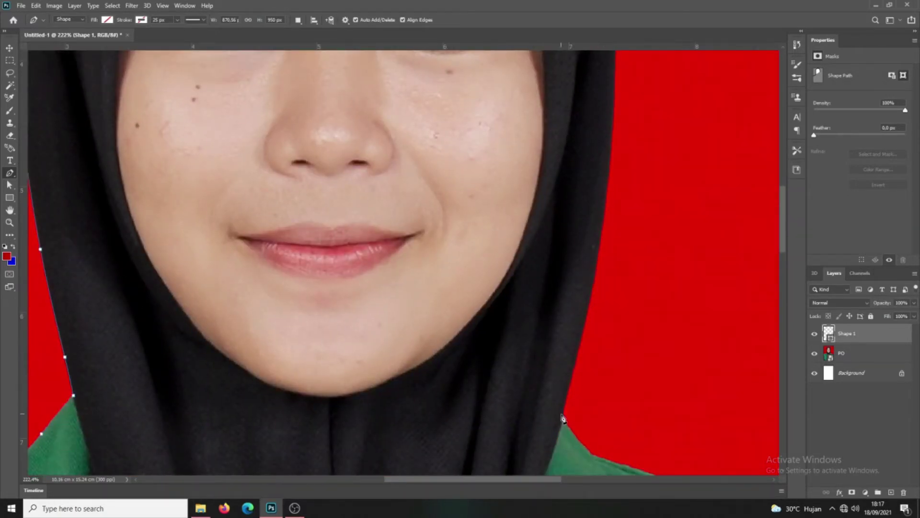
pyautogui.scroll(1, 641, 333)
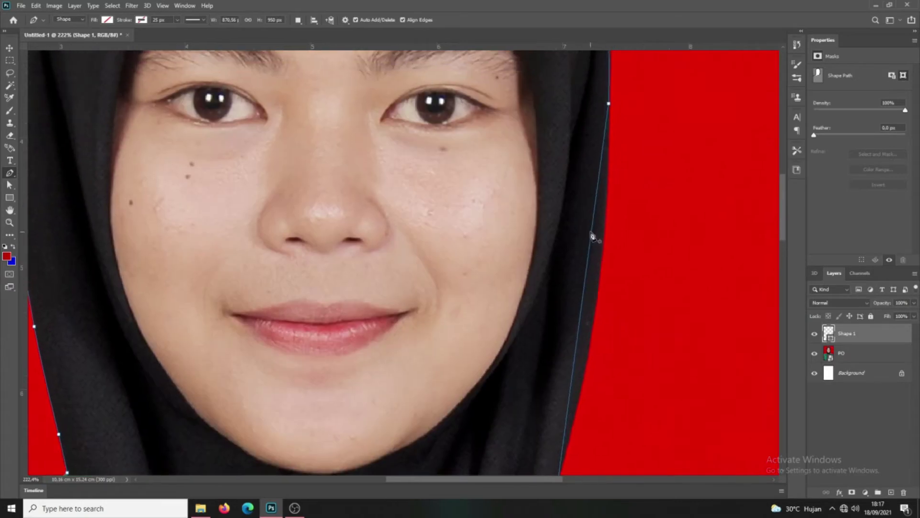
pyautogui.click(599, 237)
pyautogui.moveTo(600, 251); pyautogui.dragTo(600, 257)
pyautogui.scroll(-2, 609, 240)
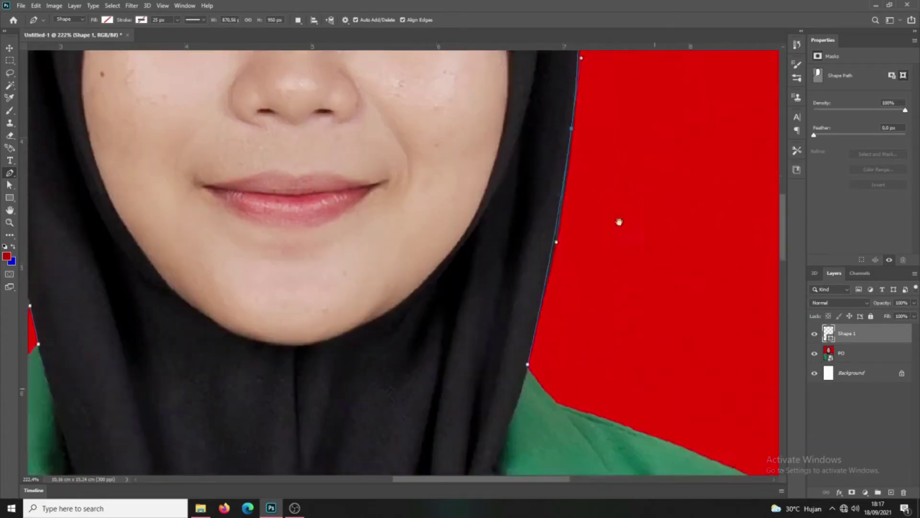
pyautogui.scroll(-2, 565, 265)
# Place corner points where the hijab meets the jacket and the background
pyautogui.click(537, 303)
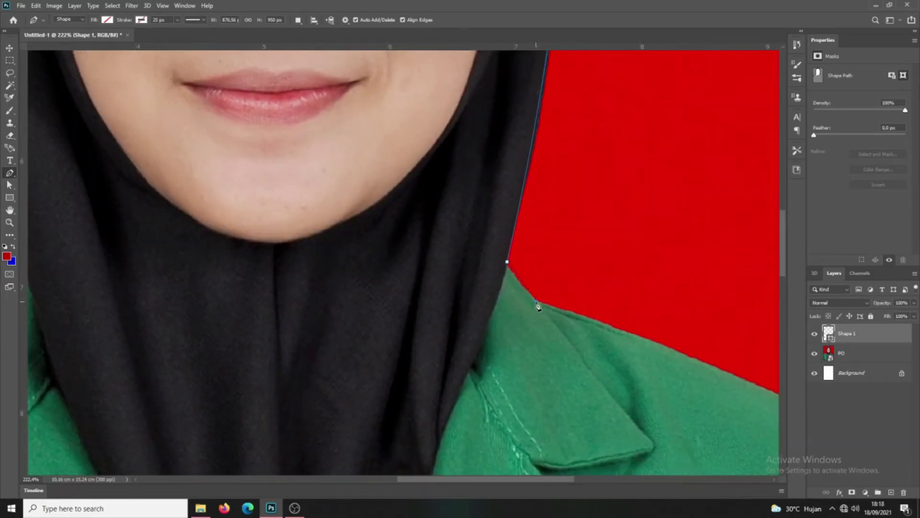
pyautogui.scroll(5, 517, 276)
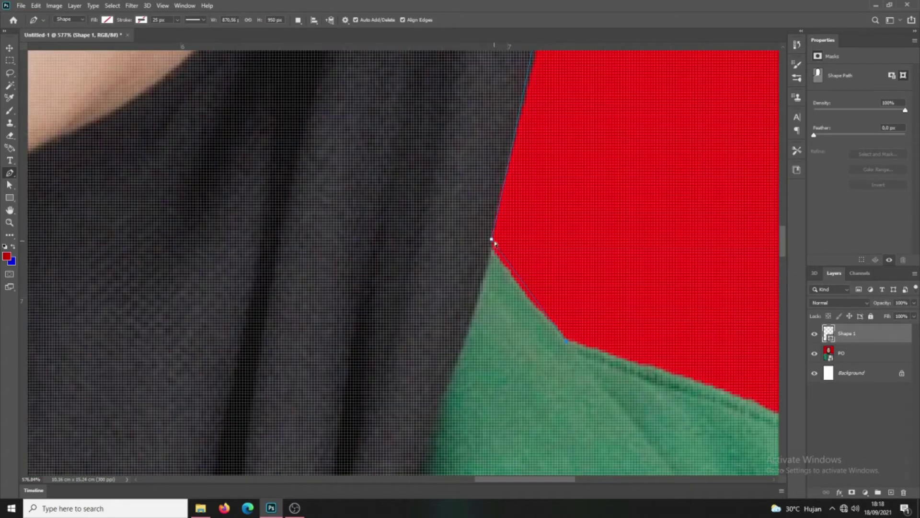
pyautogui.click(489, 251)
pyautogui.moveTo(503, 199); pyautogui.dragTo(498, 194)
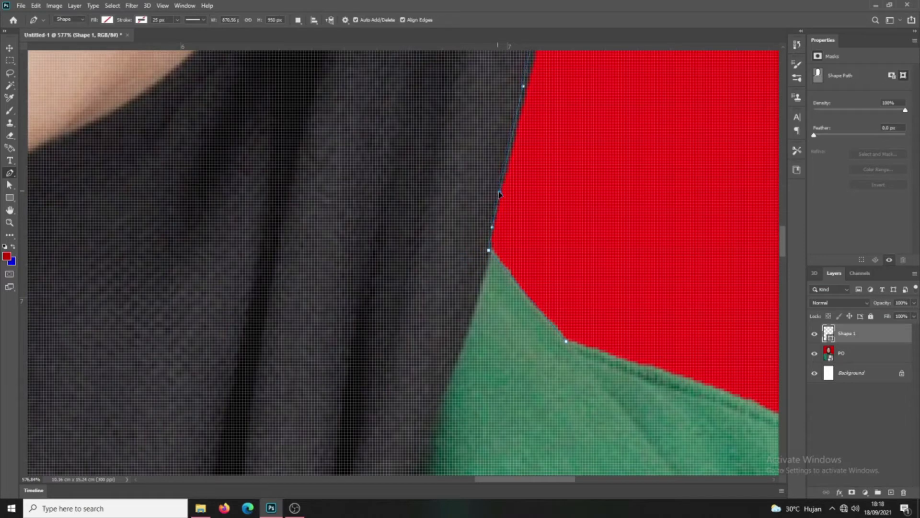
pyautogui.moveTo(579, 343); pyautogui.dragTo(501, 283)
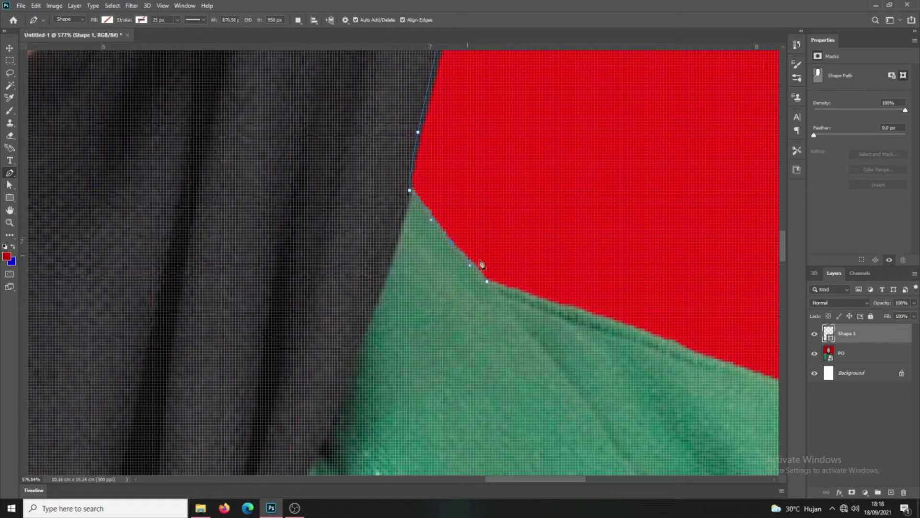
pyautogui.moveTo(482, 265); pyautogui.dragTo(374, 206)
# Trace along the right shoulder's top edge to the photo's right edge
pyautogui.click(773, 368)
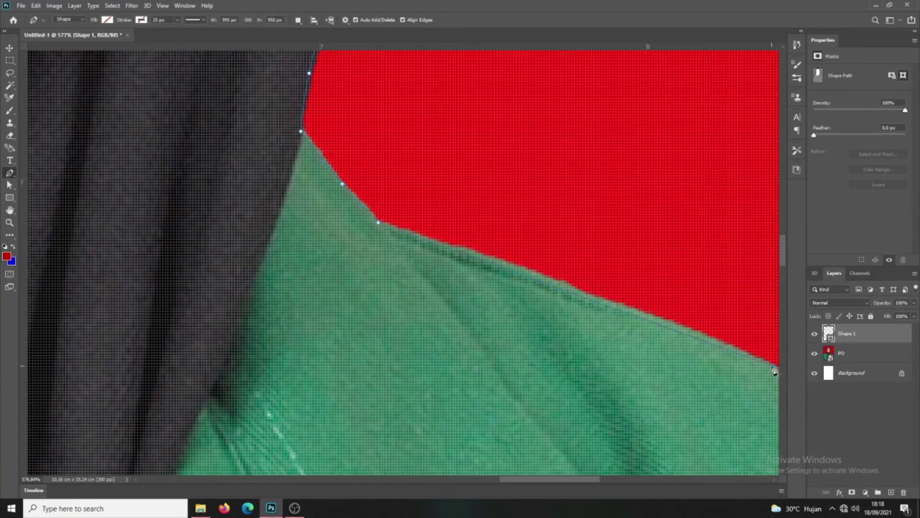
pyautogui.click(650, 319)
pyautogui.scroll(-3, 651, 327)
pyautogui.moveTo(582, 307)
pyautogui.mouseDown()
pyautogui.moveTo(465, 306)
pyautogui.moveTo(397, 228)
pyautogui.mouseUp()
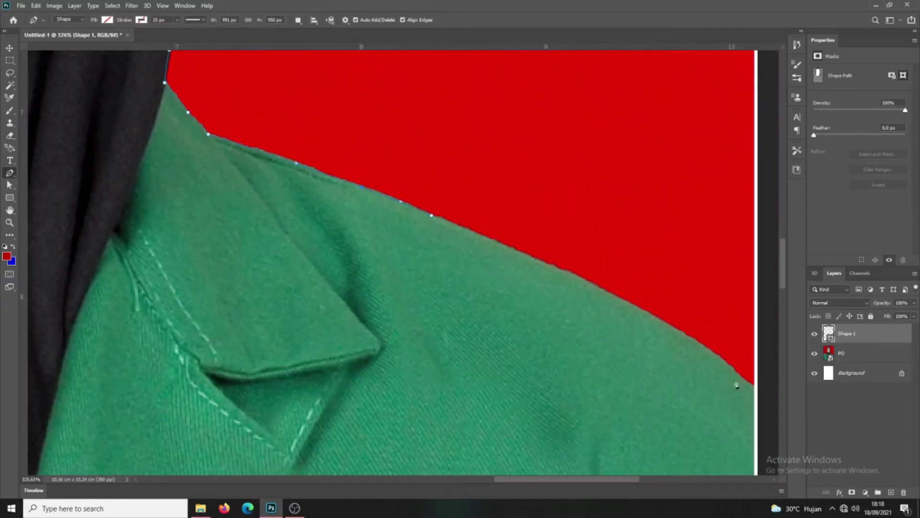
pyautogui.click(755, 387)
pyautogui.scroll(-6, 686, 384)
pyautogui.scroll(-3, 688, 384)
pyautogui.scroll(-4, 690, 384)
# Close the outline by routing it around the outside of the photo
pyautogui.click(693, 369)
pyautogui.moveTo(666, 130); pyautogui.dragTo(618, 108)
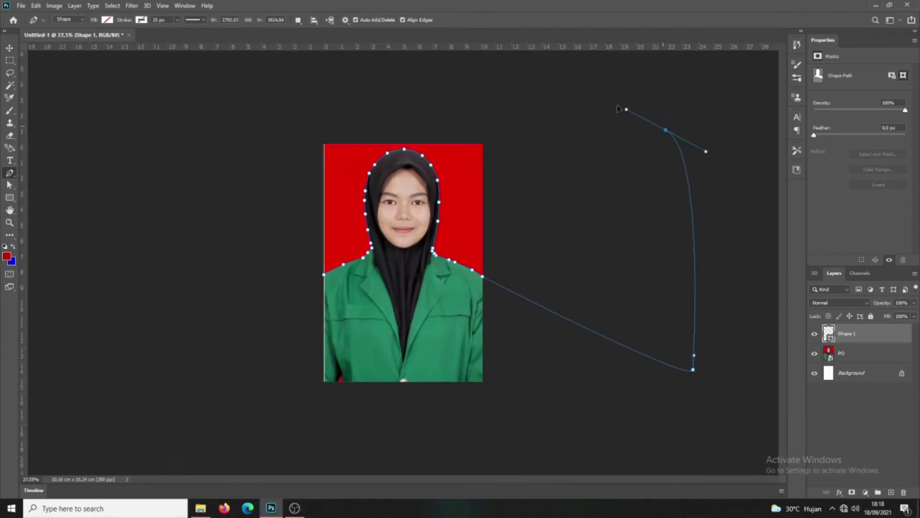
pyautogui.click(348, 101)
pyautogui.click(228, 189)
pyautogui.click(219, 271)
pyautogui.click(237, 343)
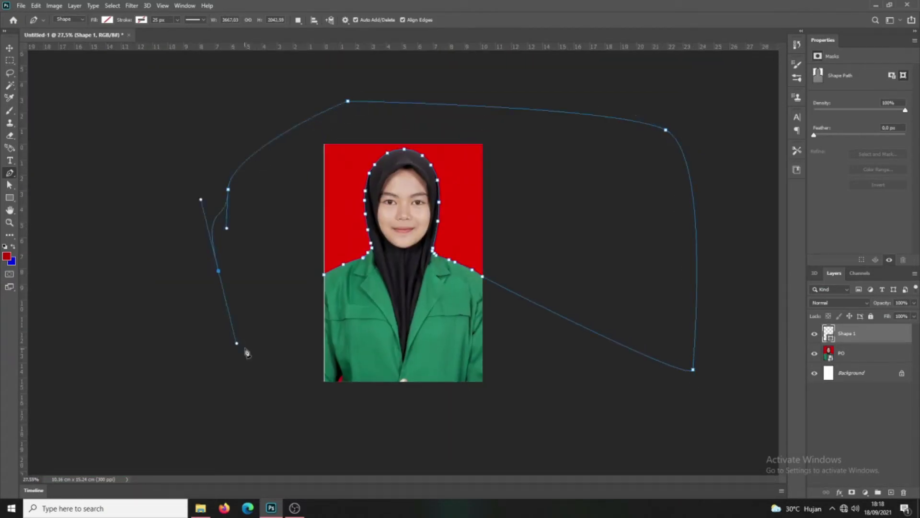
# Make the path a selection, fill it blue on the PO layer, and deselect
pyautogui.rightClick(366, 201)
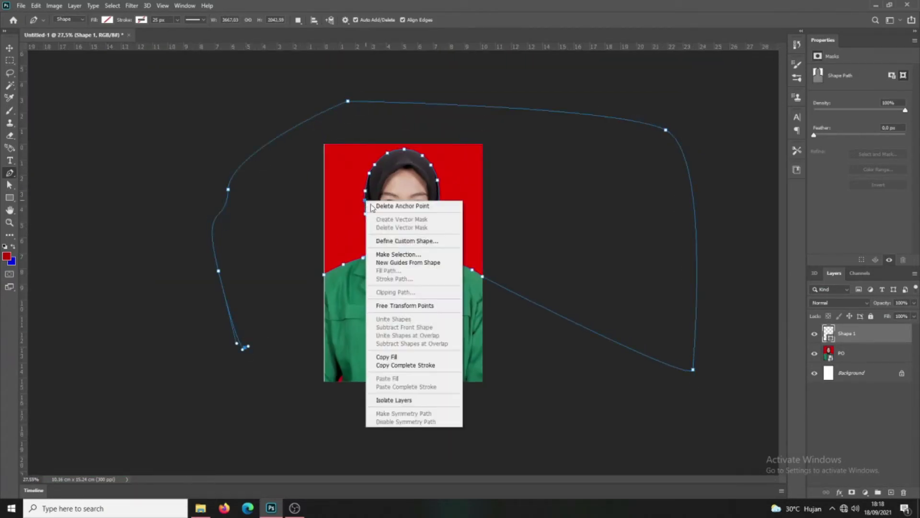
pyautogui.click(408, 254)
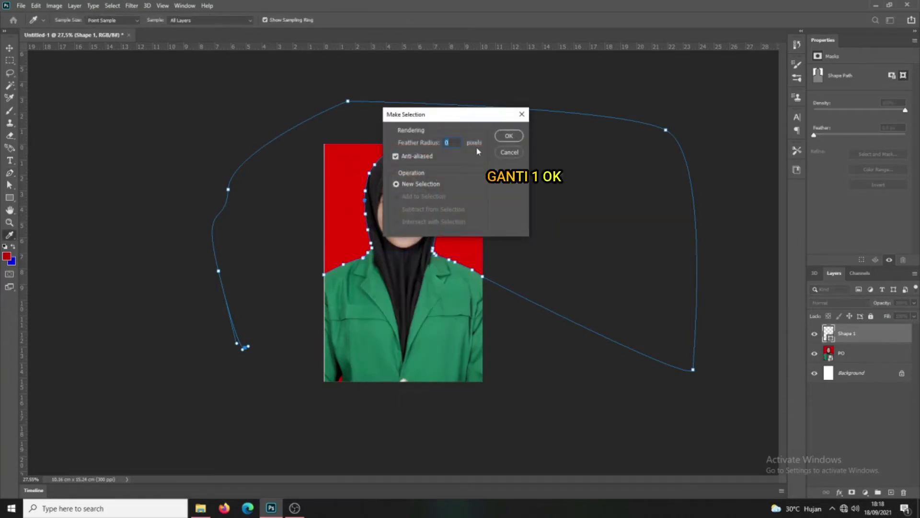
pyautogui.click(505, 139)
pyautogui.click(857, 355)
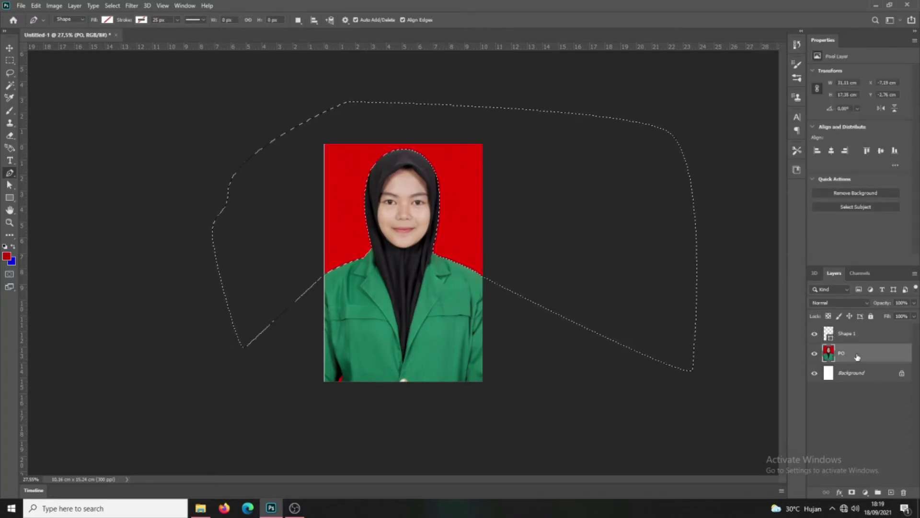
pyautogui.hotkey('ctrl', 'Delete')
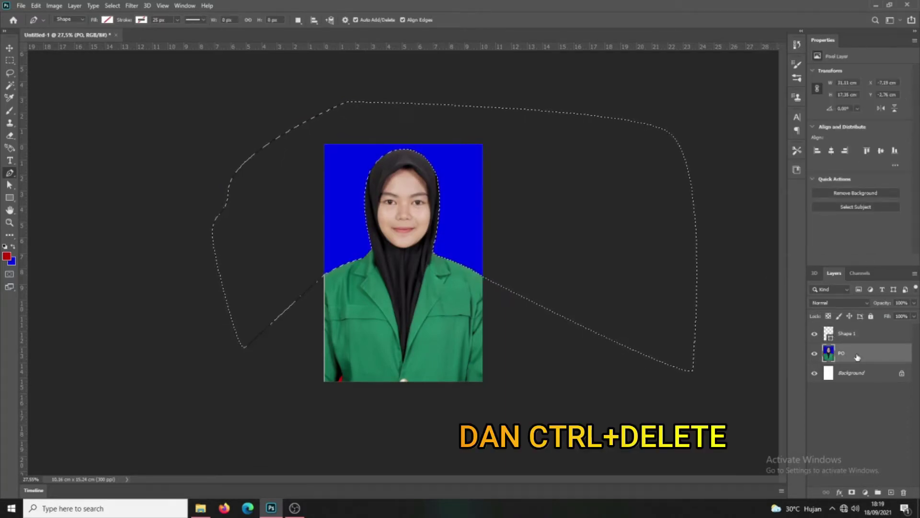
pyautogui.hotkey('ctrl', 'd')
# Delete the Shape 1 outline layer and switch to the Move tool
pyautogui.scroll(1, 307, 230)
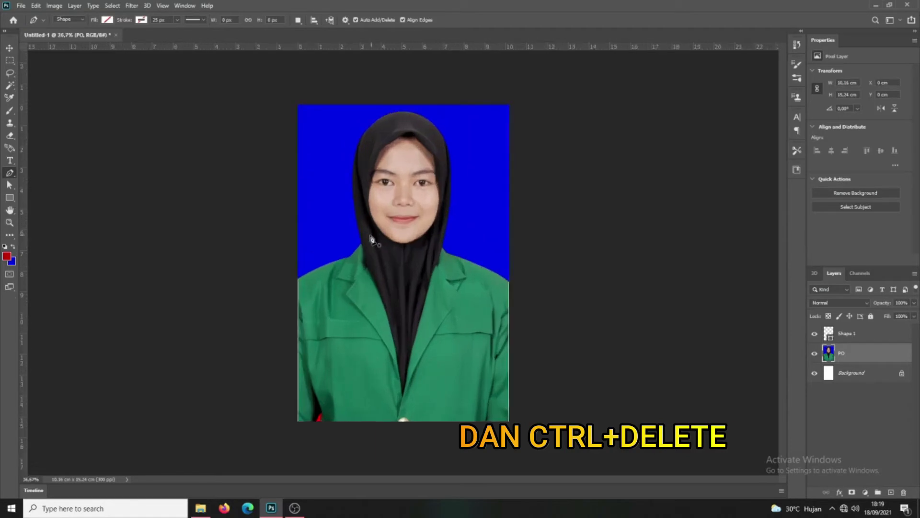
pyautogui.scroll(2, 326, 244)
pyautogui.scroll(2, 334, 250)
pyautogui.scroll(1, 334, 249)
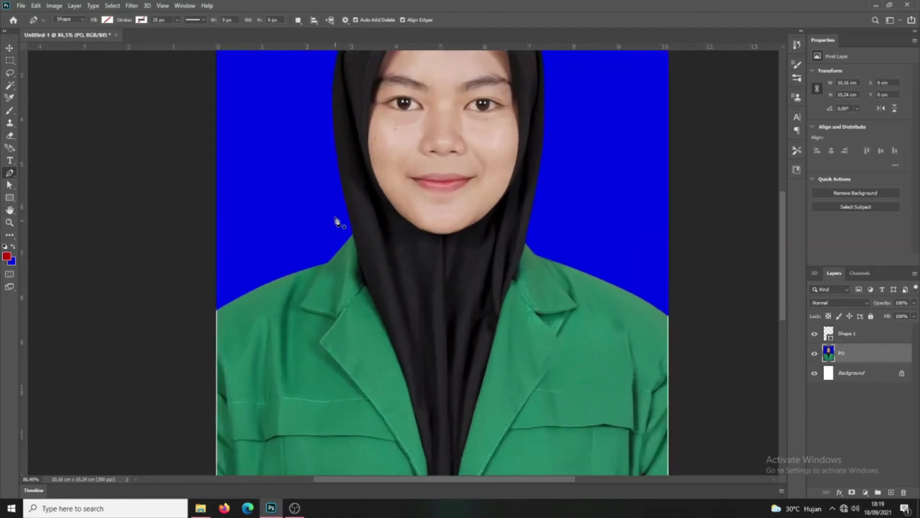
pyautogui.scroll(1, 335, 216)
pyautogui.scroll(1, 435, 154)
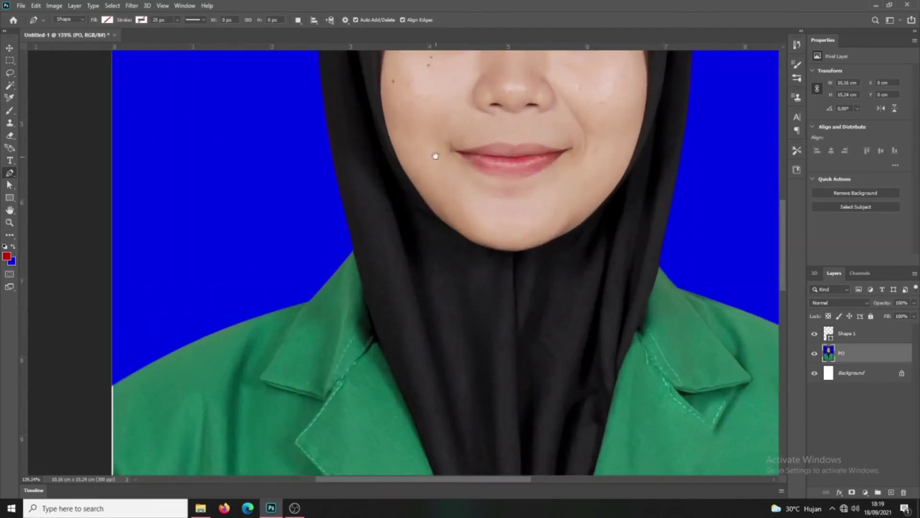
pyautogui.scroll(1, 322, 384)
pyautogui.scroll(1, 328, 384)
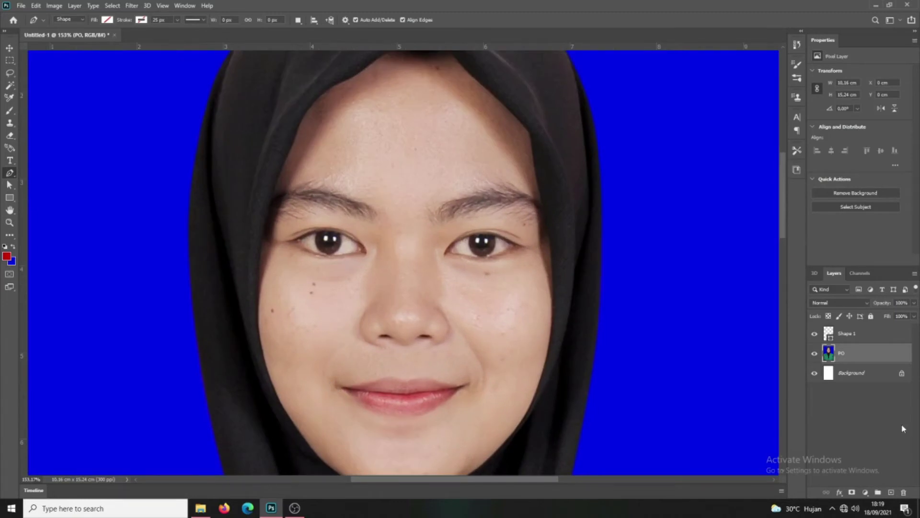
pyautogui.click(854, 339)
pyautogui.press('Delete')
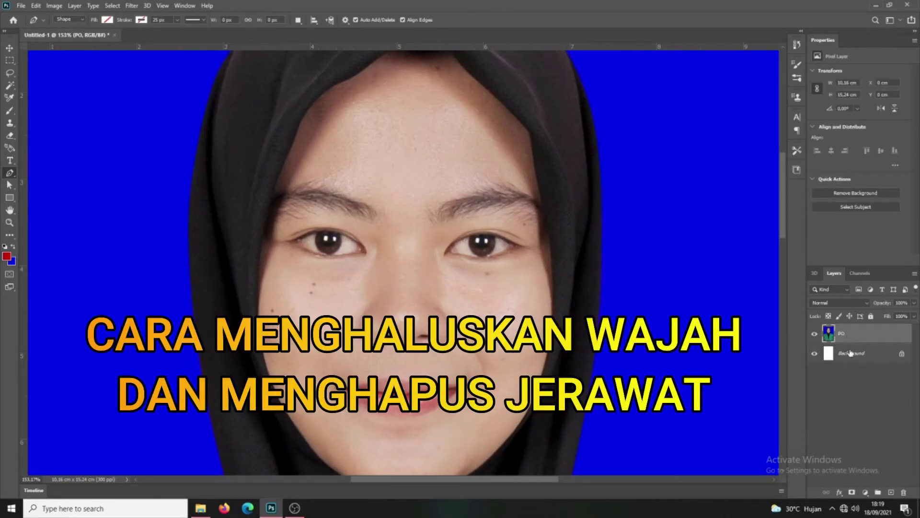
pyautogui.scroll(-5, 568, 309)
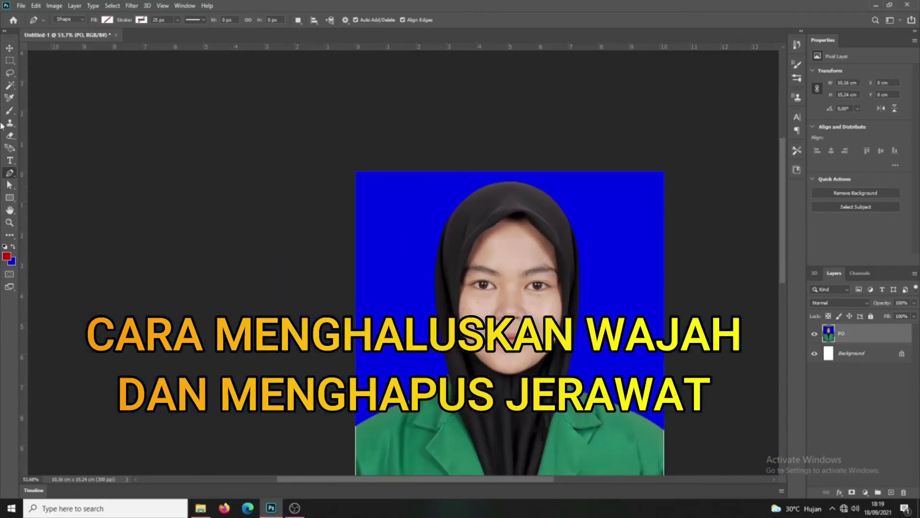
pyautogui.click(10, 48)
pyautogui.scroll(1, 399, 338)
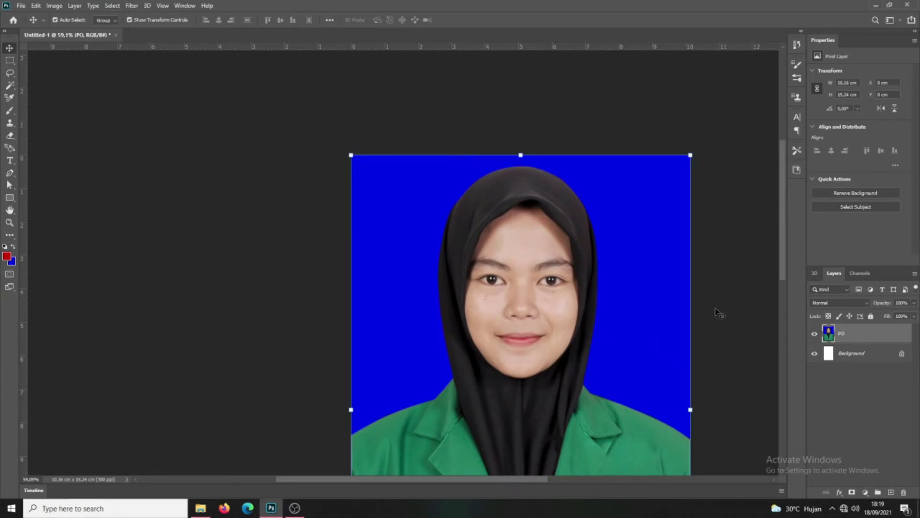
# Duplicate the PO layer with Ctrl+J as PO copy and zoom in on the face
pyautogui.click(10, 210)
pyautogui.moveTo(254, 259); pyautogui.dragTo(177, 207)
pyautogui.moveTo(633, 311)
pyautogui.mouseDown()
pyautogui.moveTo(608, 264)
pyautogui.moveTo(676, 337)
pyautogui.mouseUp()
pyautogui.scroll(-2, 609, 266)
pyautogui.scroll(2, 612, 274)
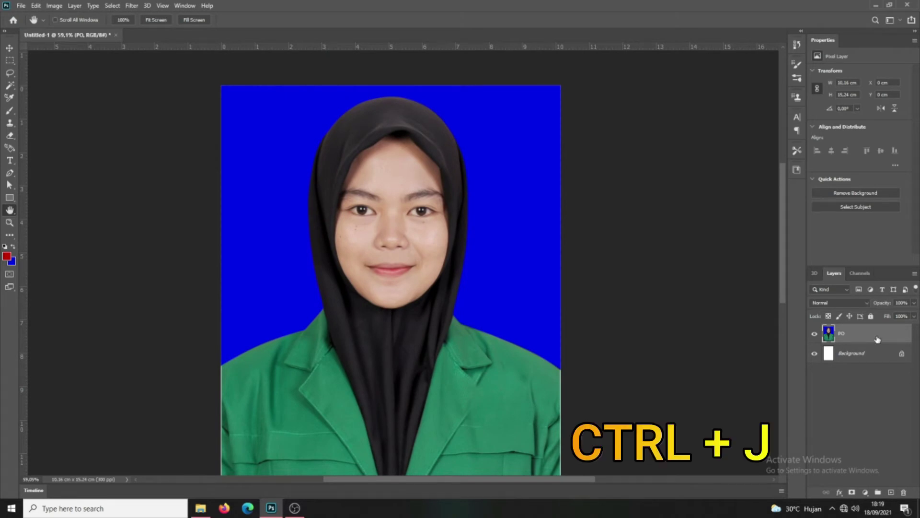
pyautogui.hotkey('ctrl', 'j')
pyautogui.scroll(2, 282, 243)
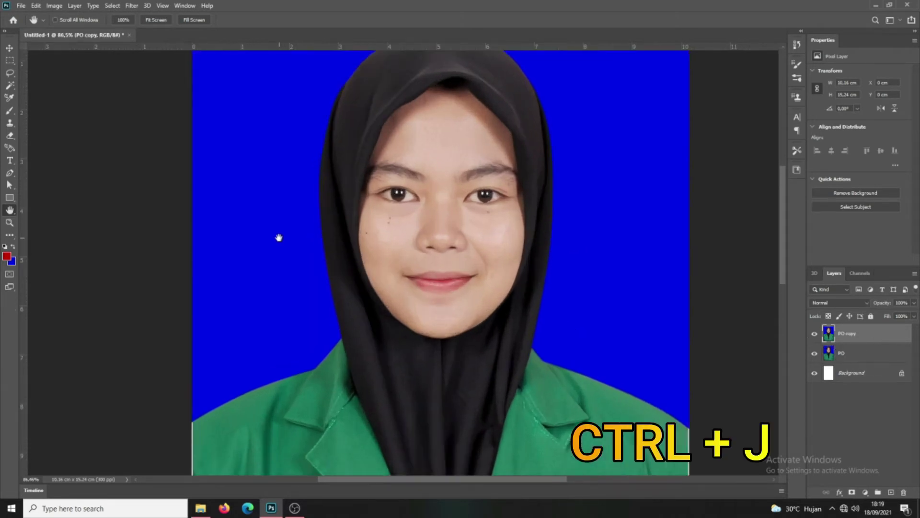
pyautogui.scroll(3, 425, 226)
pyautogui.scroll(1, 473, 205)
pyautogui.moveTo(473, 206); pyautogui.dragTo(378, 281)
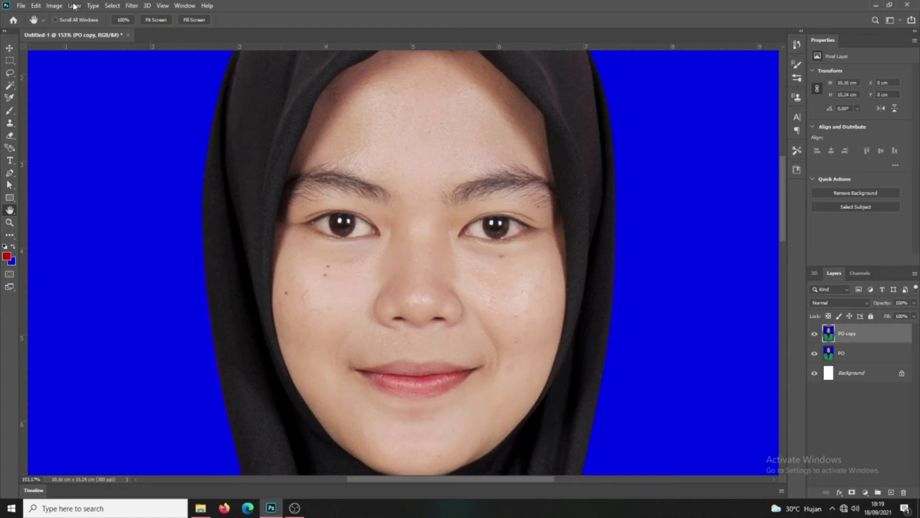
pyautogui.click(54, 6)
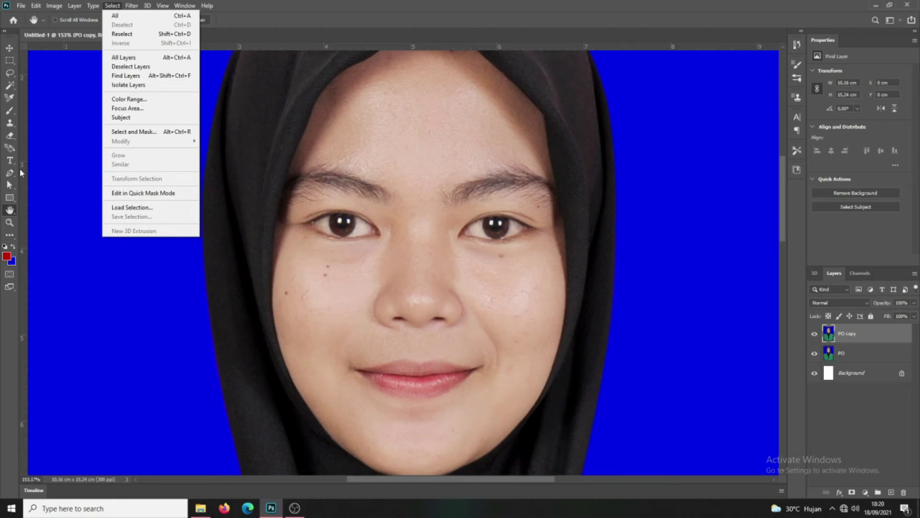
# Apply a Gaussian Blur of about 3 pixels to the PO copy layer
pyautogui.click(113, 7)
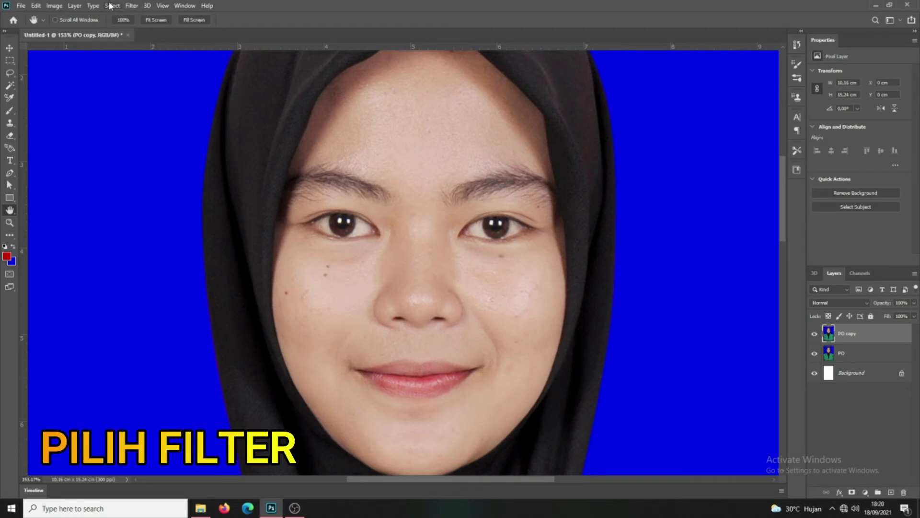
pyautogui.click(134, 8)
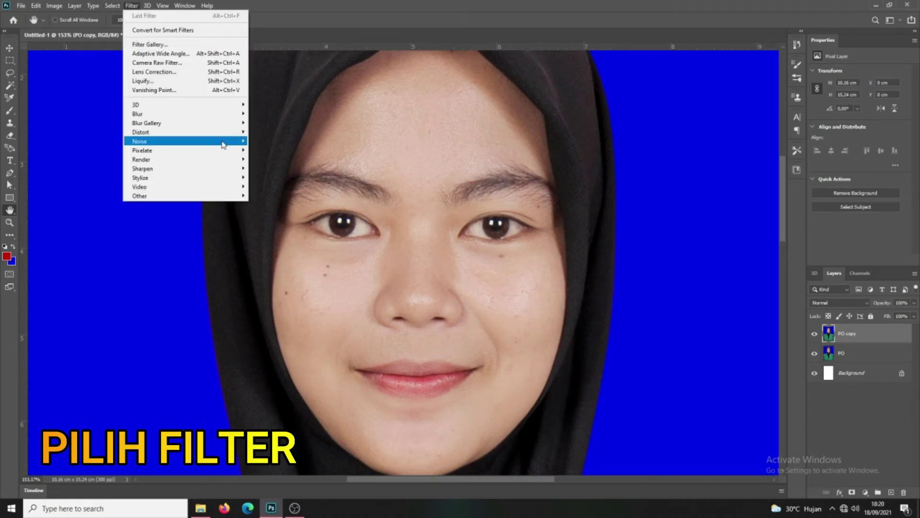
pyautogui.moveTo(144, 114)
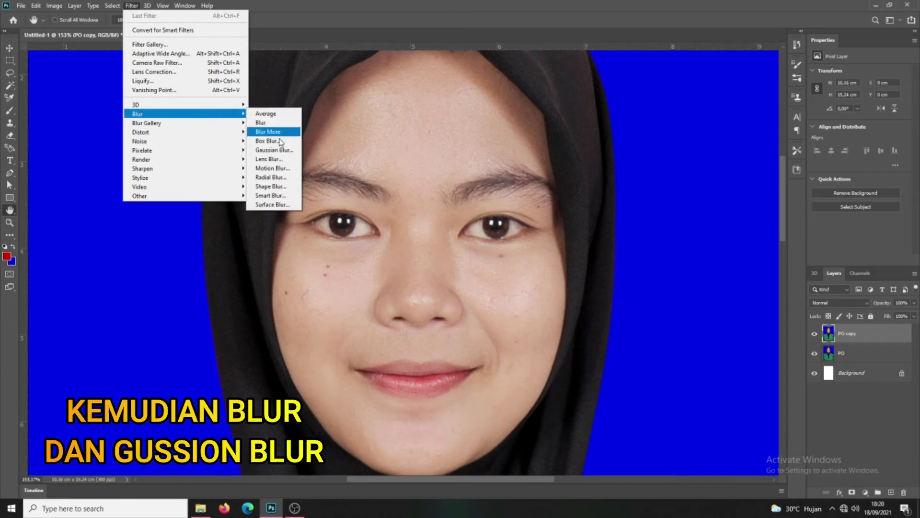
pyautogui.click(281, 152)
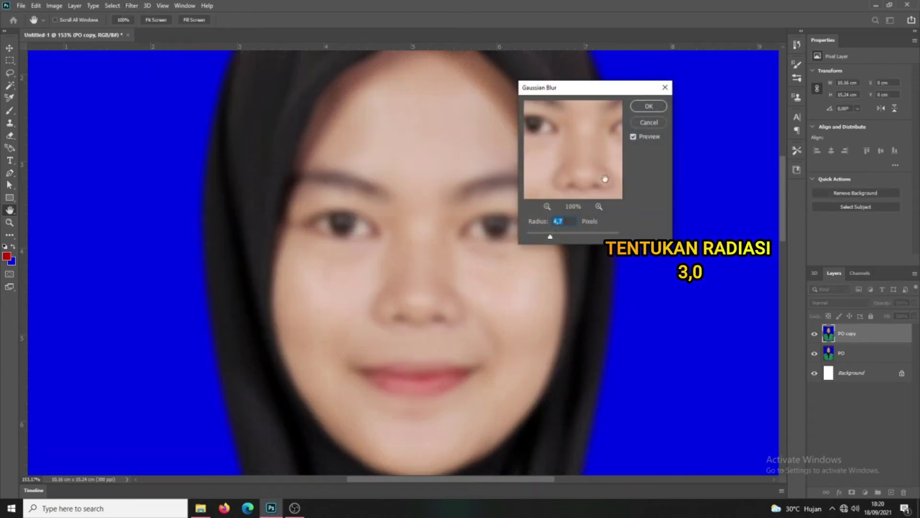
pyautogui.moveTo(542, 238); pyautogui.dragTo(542, 239)
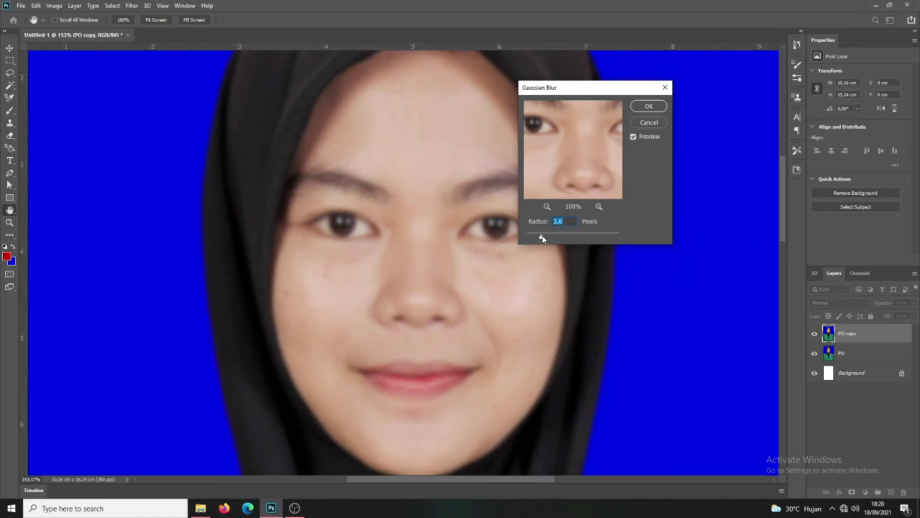
pyautogui.click(659, 109)
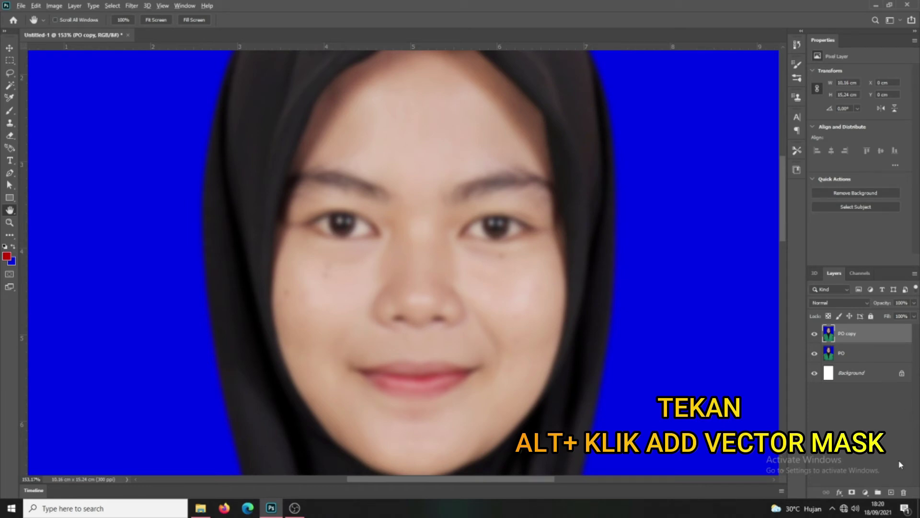
# Give the blurred PO copy layer a black hide-all mask, then select a smaller Brush
pyautogui.keyDown('alt'); pyautogui.click(852, 492); pyautogui.keyUp('alt')
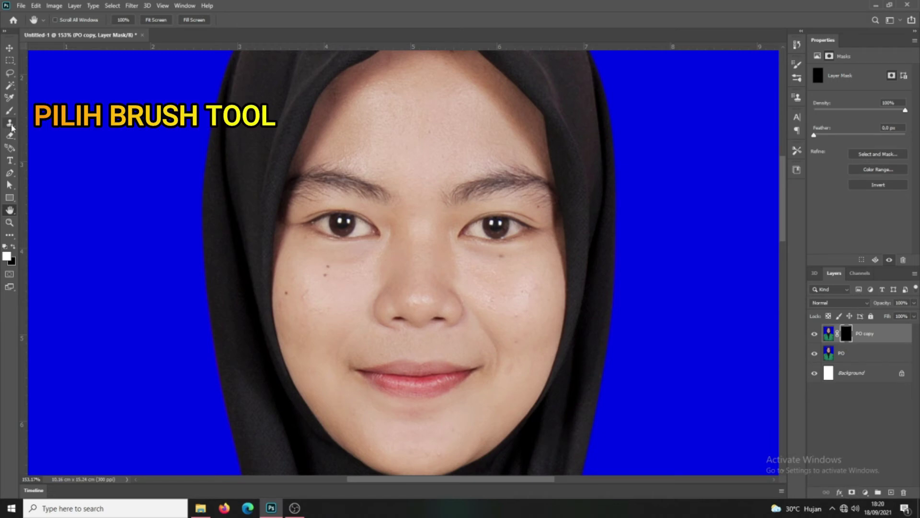
pyautogui.click(11, 112)
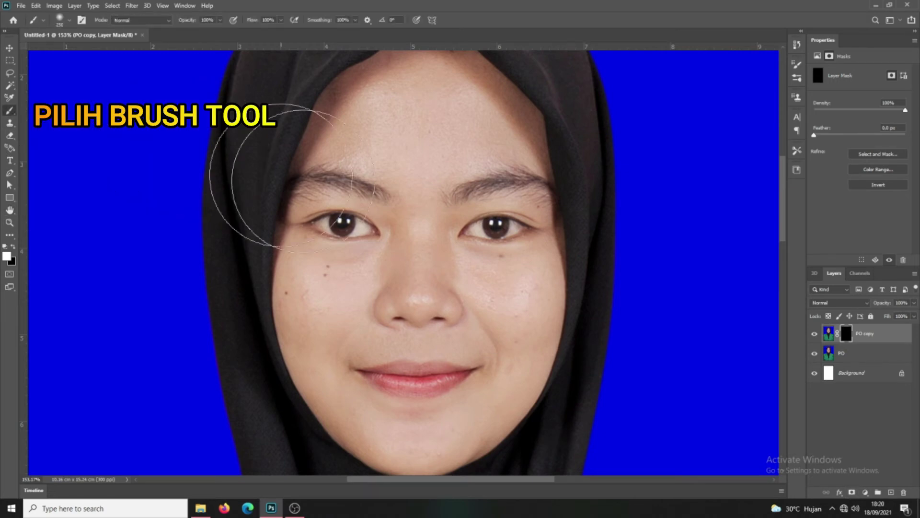
pyautogui.press('[')
pyautogui.press('[')
pyautogui.press('[')
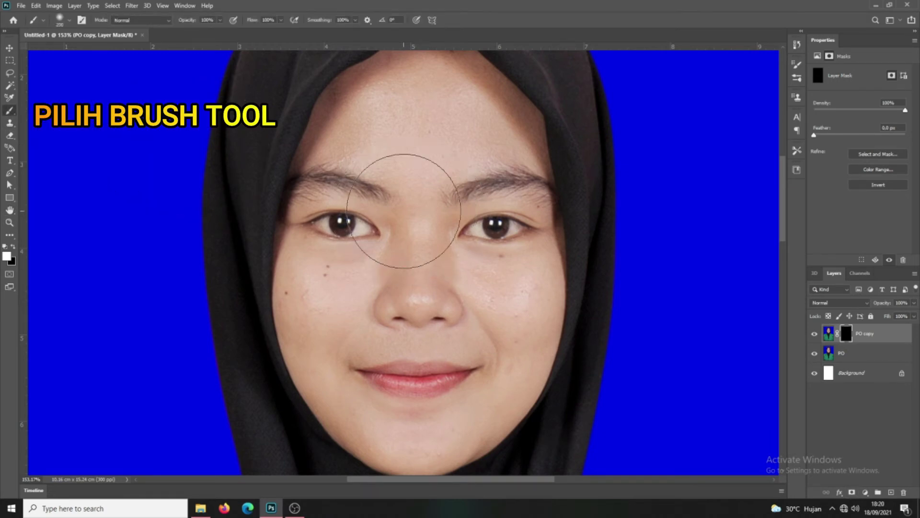
pyautogui.press('[')
pyautogui.press('[')
pyautogui.press('[')
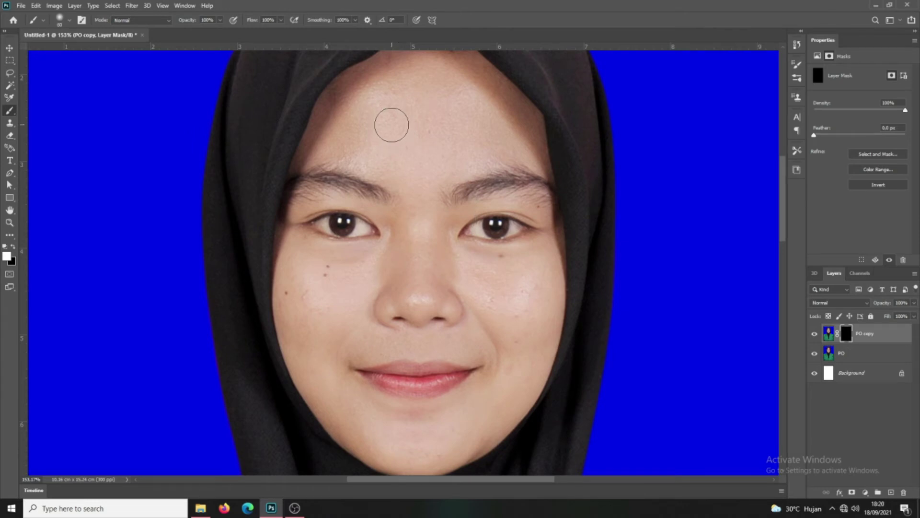
pyautogui.scroll(2, 392, 125)
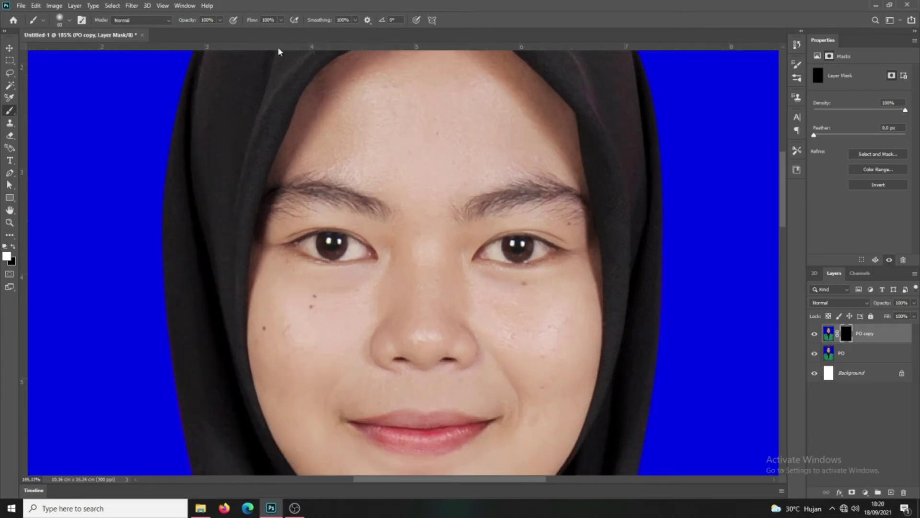
# At 34% brush opacity, paint the smoothing back along the forehead hairline and above the brows
pyautogui.click(220, 20)
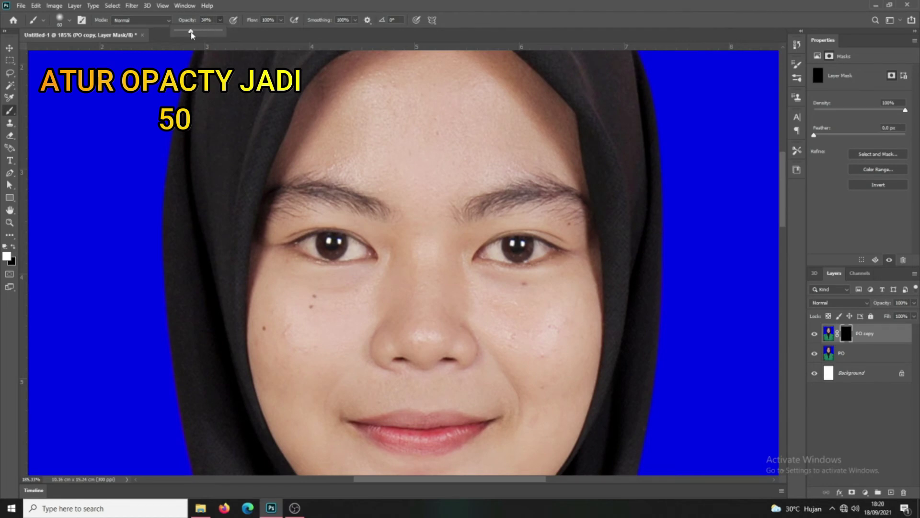
pyautogui.moveTo(391, 140)
pyautogui.mouseDown()
pyautogui.moveTo(425, 94)
pyautogui.moveTo(382, 119)
pyautogui.moveTo(331, 131)
pyautogui.moveTo(333, 91)
pyautogui.moveTo(362, 139)
pyautogui.moveTo(419, 160)
pyautogui.moveTo(379, 132)
pyautogui.moveTo(432, 117)
pyautogui.moveTo(427, 85)
pyautogui.moveTo(370, 53)
pyautogui.moveTo(303, 139)
pyautogui.moveTo(302, 116)
pyautogui.moveTo(452, 86)
pyautogui.moveTo(534, 134)
pyautogui.moveTo(483, 254)
pyautogui.mouseUp()
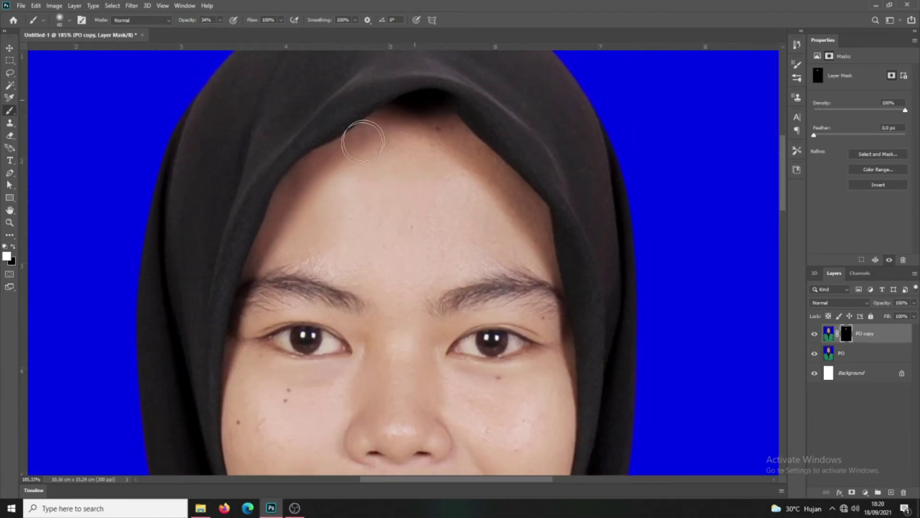
pyautogui.moveTo(390, 119)
pyautogui.mouseDown()
pyautogui.moveTo(294, 164)
pyautogui.moveTo(462, 140)
pyautogui.moveTo(527, 224)
pyautogui.moveTo(466, 258)
pyautogui.moveTo(413, 240)
pyautogui.moveTo(456, 170)
pyautogui.moveTo(345, 210)
pyautogui.moveTo(347, 263)
pyautogui.moveTo(369, 232)
pyautogui.moveTo(314, 256)
pyautogui.moveTo(378, 304)
pyautogui.moveTo(421, 267)
pyautogui.moveTo(383, 329)
pyautogui.moveTo(577, 243)
pyautogui.mouseUp()
pyautogui.moveTo(434, 212); pyautogui.dragTo(403, 264)
# Raise the brush opacity to 53% and bring the cheeks and lower face into view
pyautogui.click(221, 21)
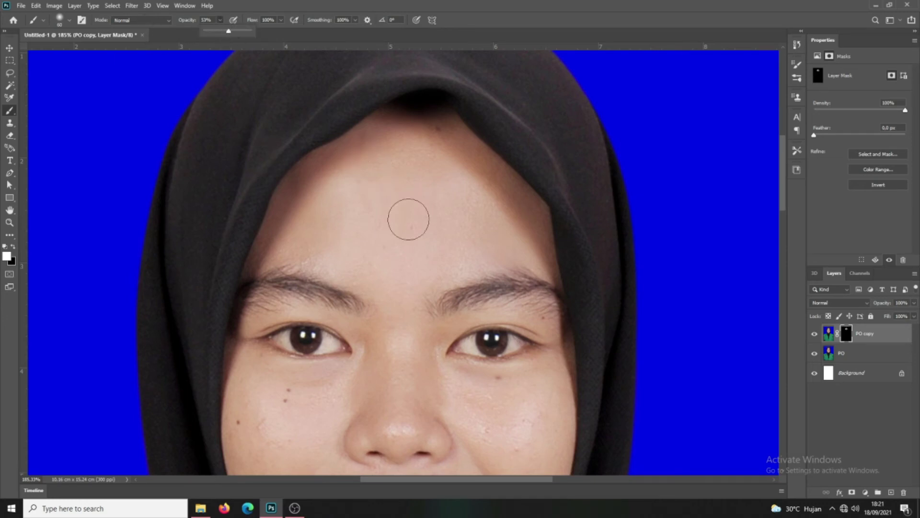
pyautogui.click(409, 220)
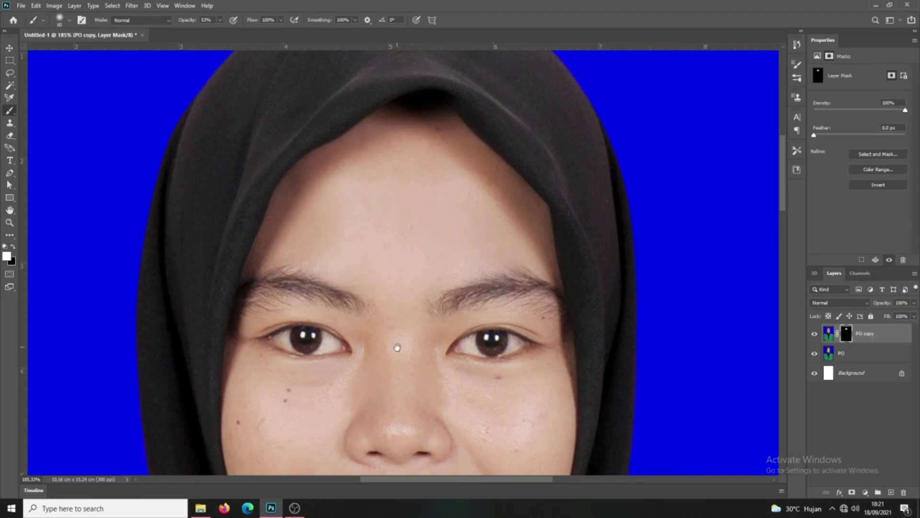
pyautogui.moveTo(397, 348); pyautogui.dragTo(356, 138)
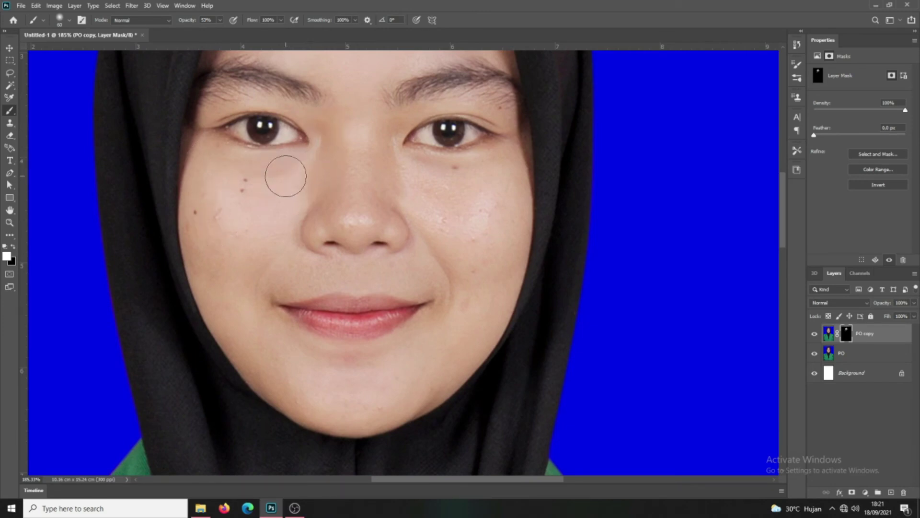
# Paint white on the mask over the left cheek's dark spot, zooming to check the result
pyautogui.moveTo(284, 172)
pyautogui.mouseDown()
pyautogui.moveTo(215, 259)
pyautogui.moveTo(212, 227)
pyautogui.mouseUp()
pyautogui.scroll(3, 531, 229)
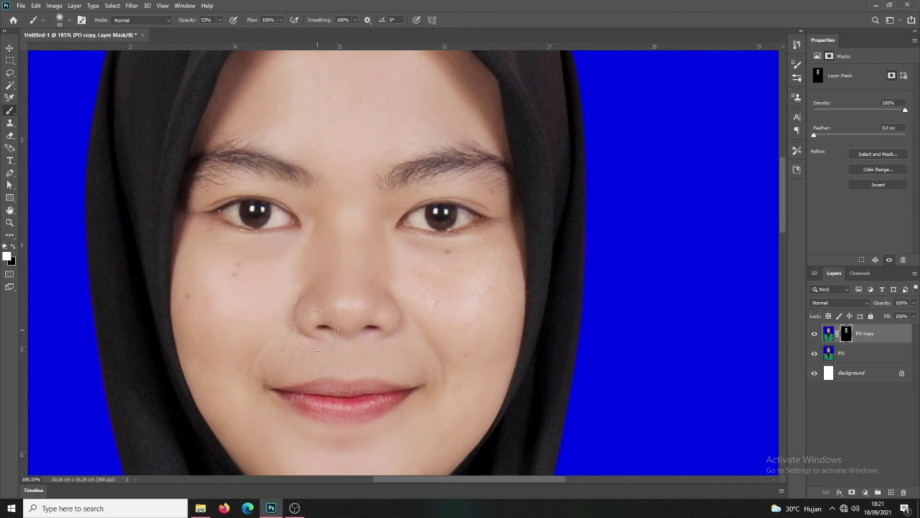
pyautogui.scroll(-2, 460, 360)
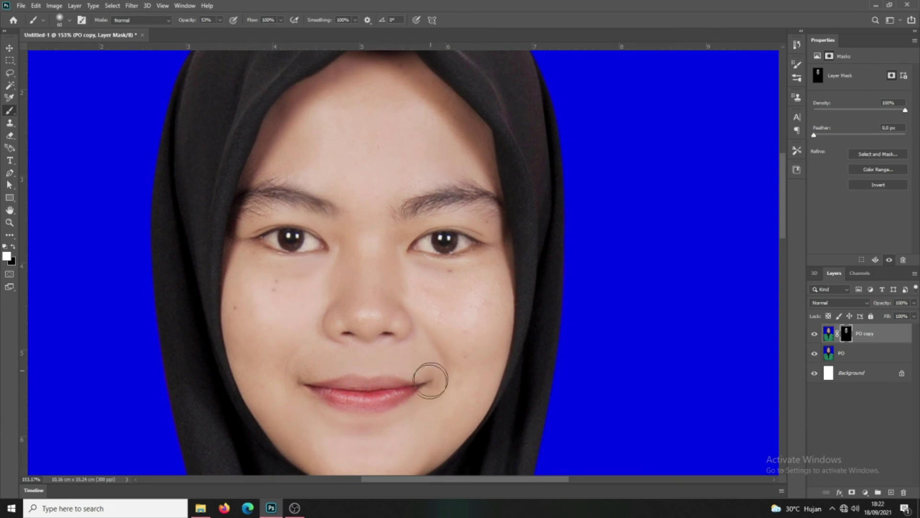
pyautogui.scroll(-2, 369, 392)
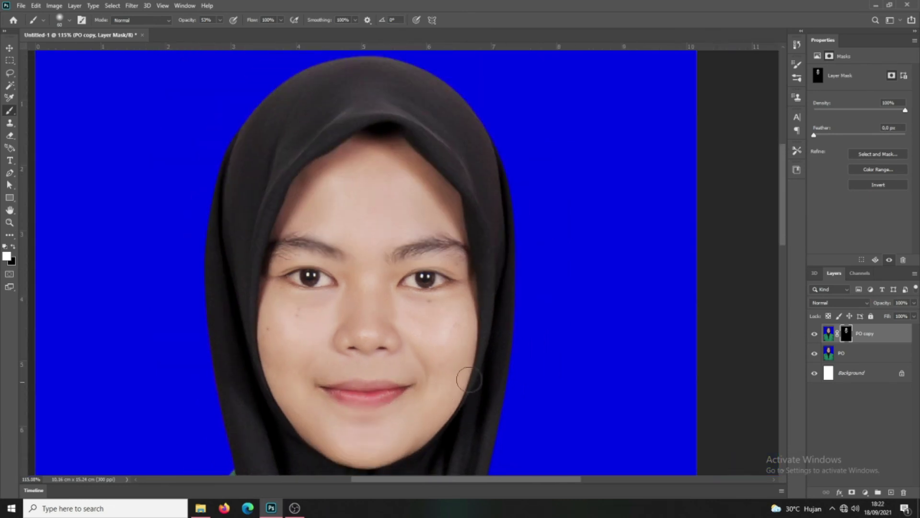
pyautogui.scroll(2, 476, 375)
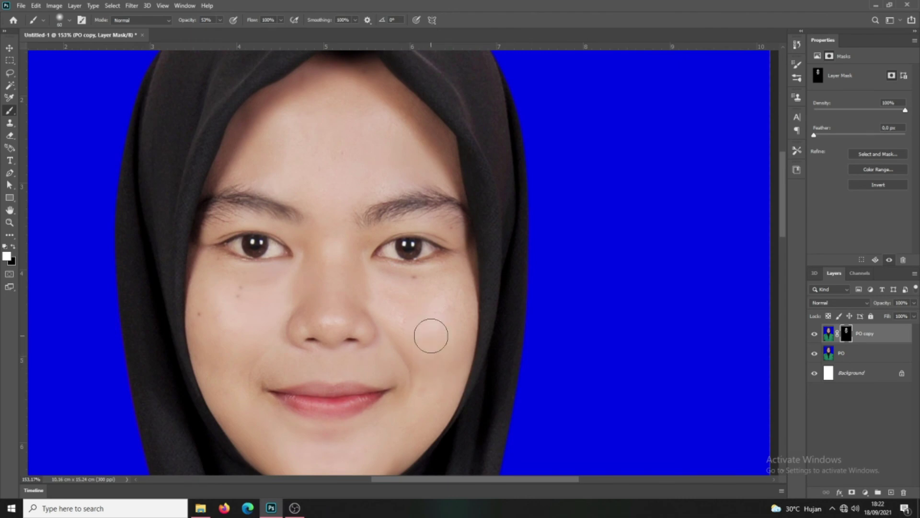
# With a smaller brush, extend the smoothing across the upper forehead below the hijab
pyautogui.scroll(2, 430, 335)
pyautogui.press('[')
pyautogui.press('[')
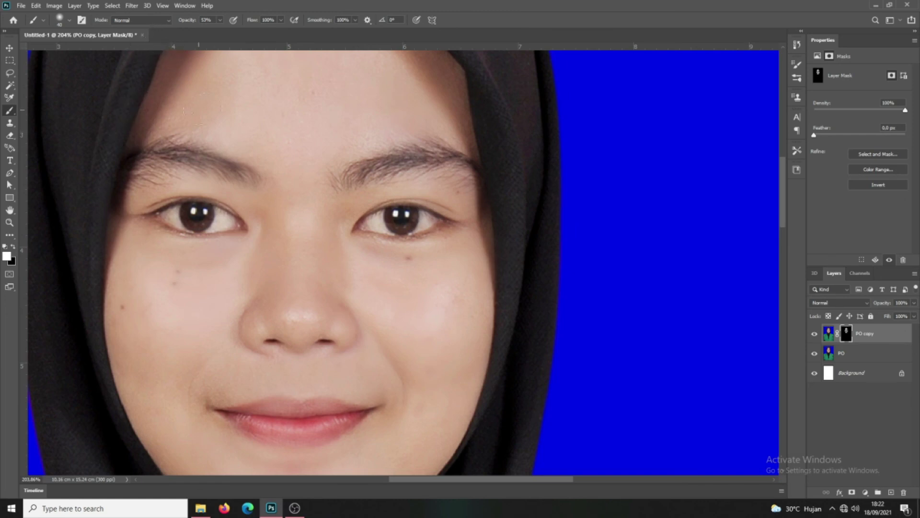
pyautogui.moveTo(146, 132); pyautogui.dragTo(134, 298)
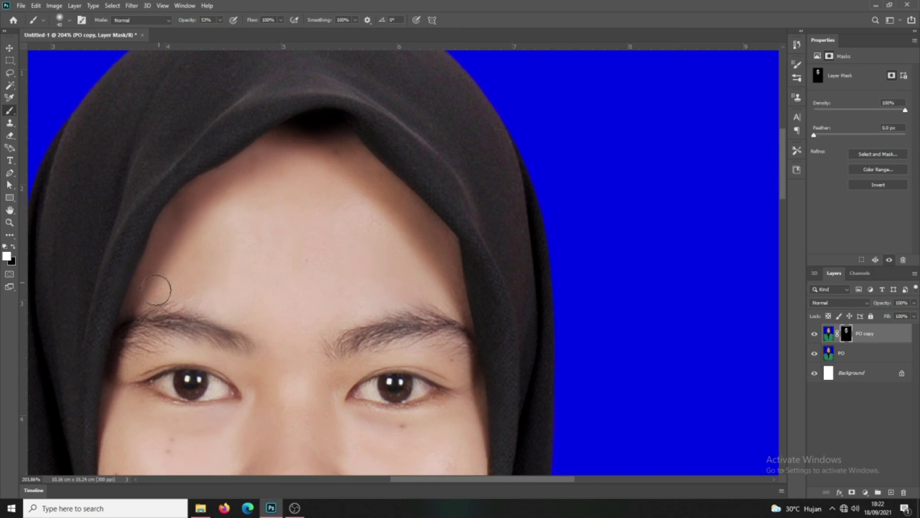
pyautogui.scroll(-2, 265, 293)
pyautogui.scroll(-2, 290, 325)
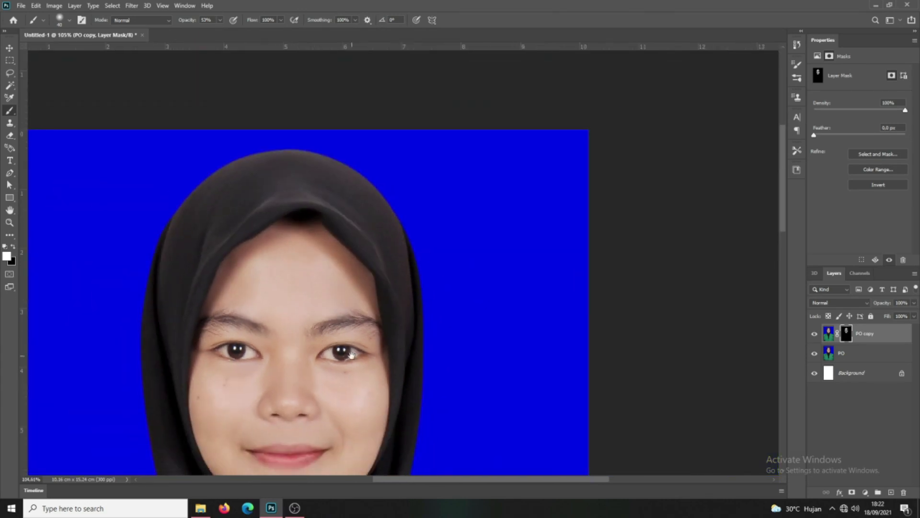
pyautogui.moveTo(351, 355); pyautogui.dragTo(363, 267)
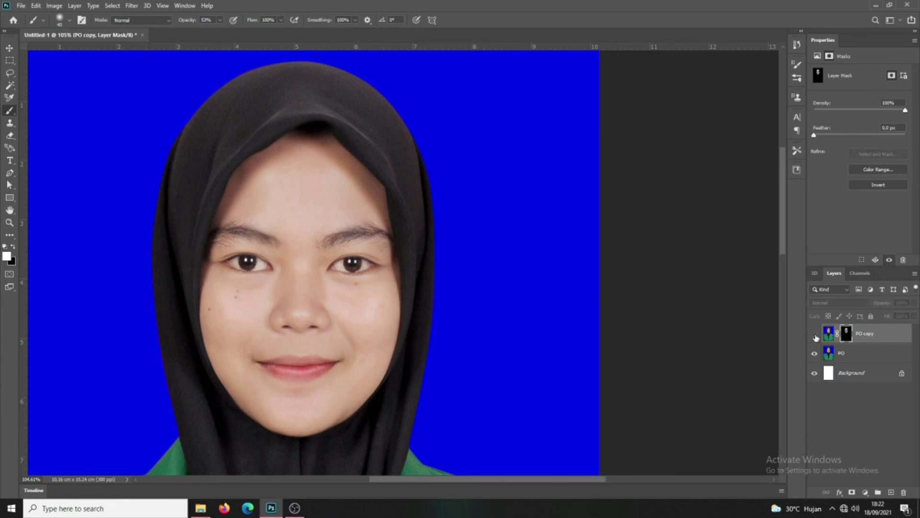
pyautogui.click(815, 335)
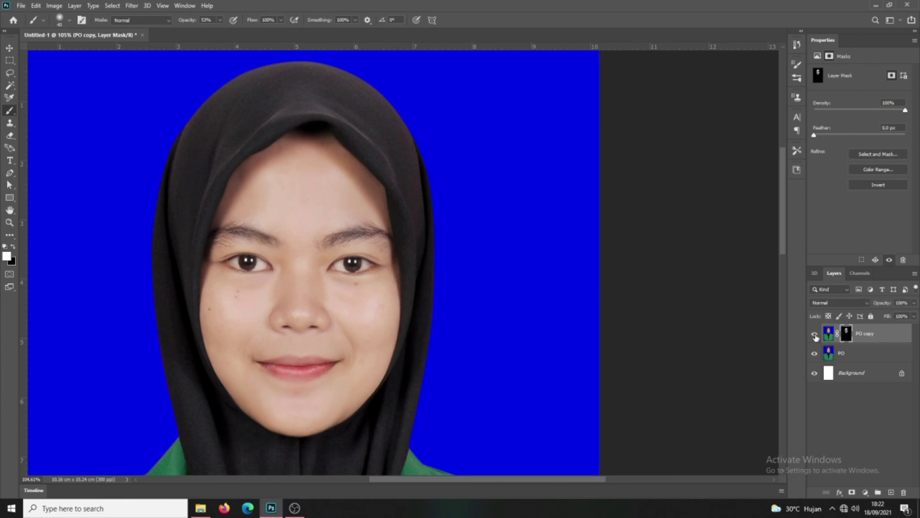
pyautogui.scroll(-5, 609, 351)
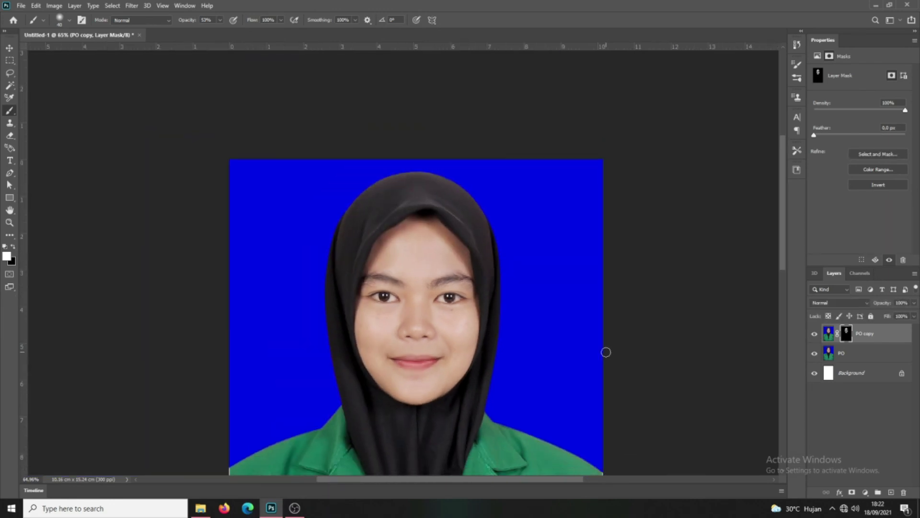
pyautogui.scroll(-2, 572, 373)
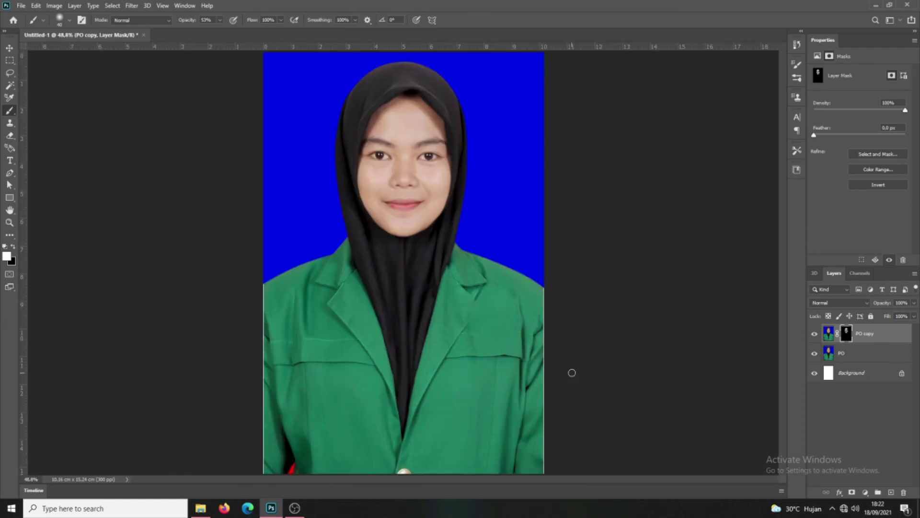
pyautogui.scroll(1, 572, 373)
pyautogui.scroll(3, 585, 314)
pyautogui.moveTo(411, 154)
pyautogui.mouseDown()
pyautogui.moveTo(457, 390)
pyautogui.moveTo(456, 325)
pyautogui.mouseUp()
pyautogui.scroll(1, 455, 326)
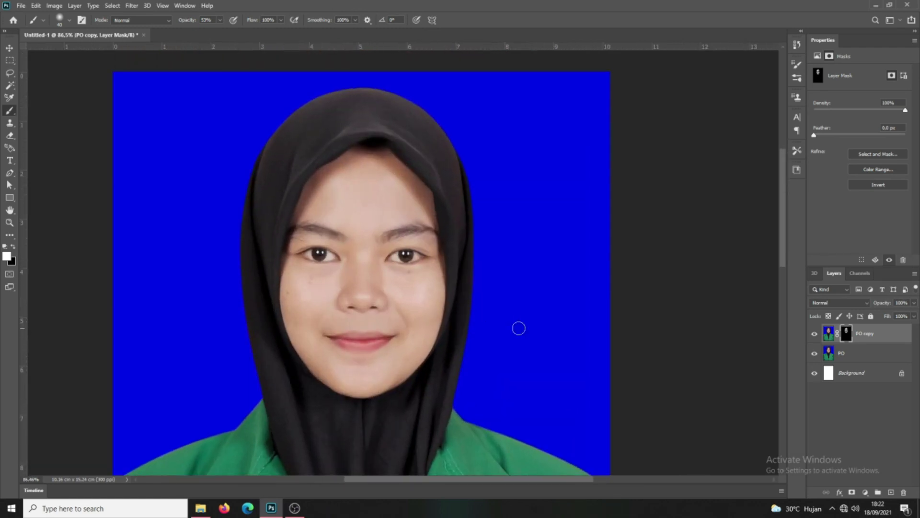
pyautogui.click(815, 335)
pyautogui.click(815, 335)
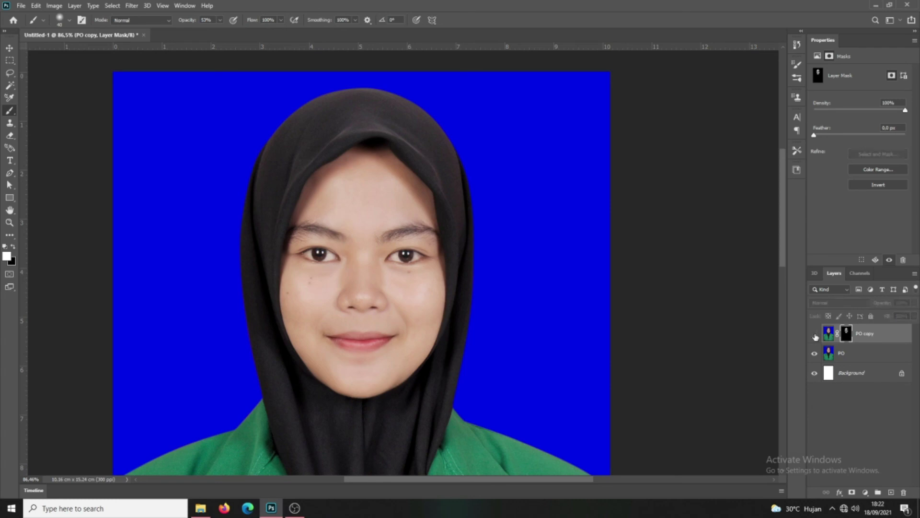
pyautogui.click(815, 336)
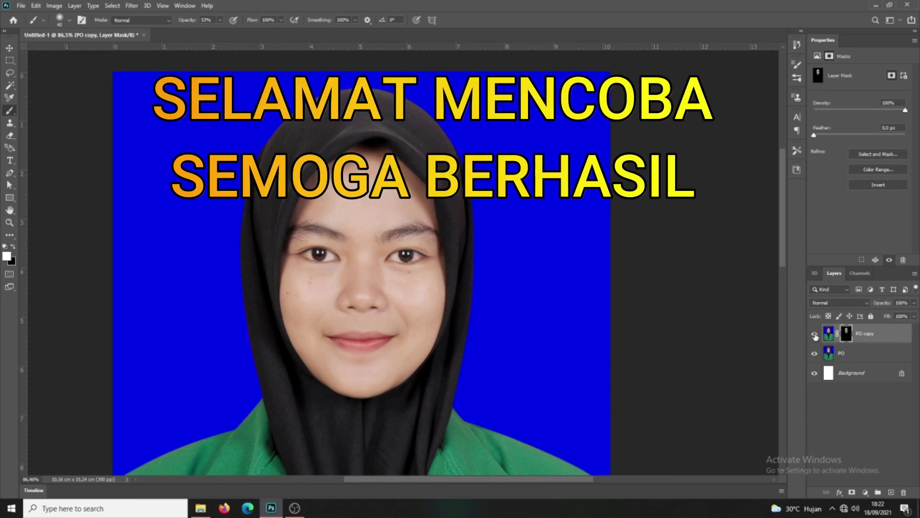
pyautogui.scroll(-2, 639, 331)
pyautogui.scroll(-2, 639, 330)
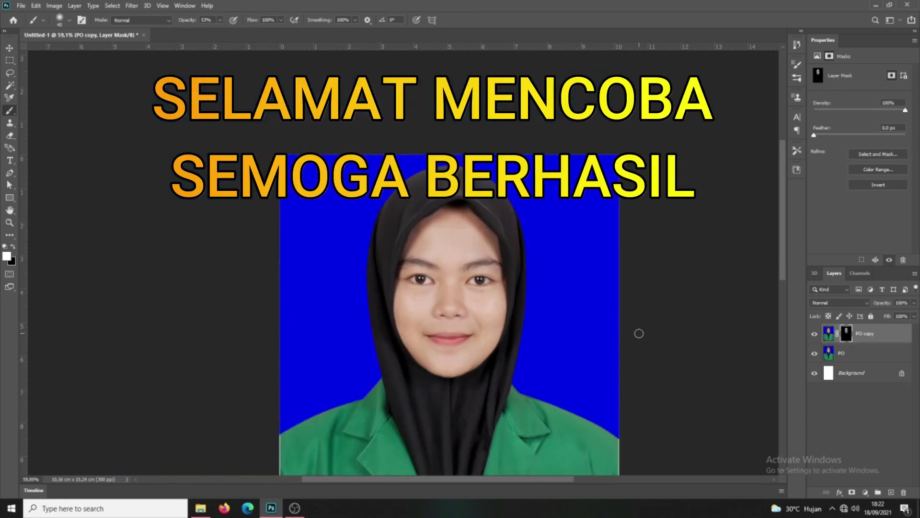
pyautogui.click(814, 336)
pyautogui.click(815, 335)
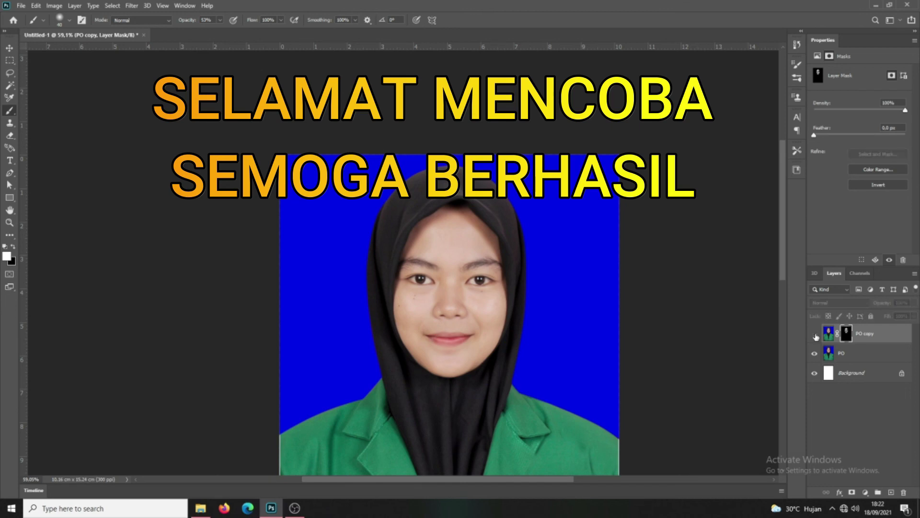
pyautogui.scroll(-2, 742, 335)
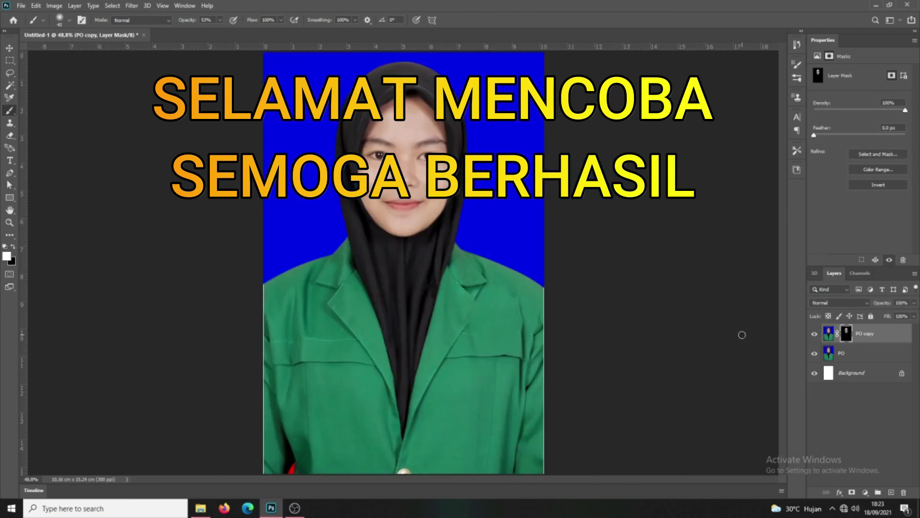